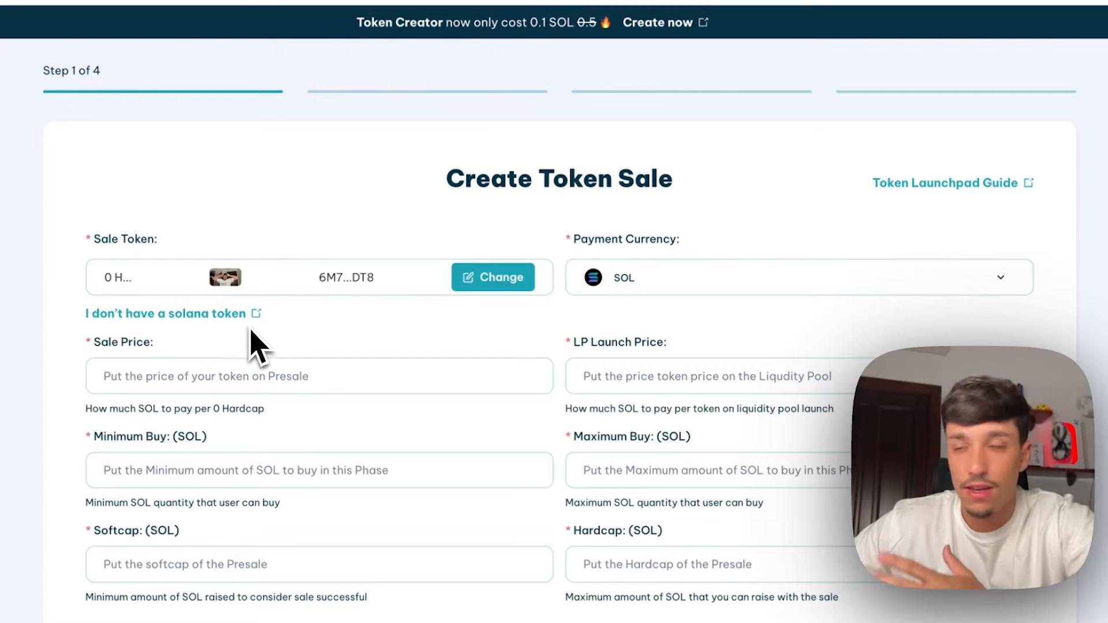
pyautogui.moveTo(573, 241); pyautogui.dragTo(693, 255)
pyautogui.click(574, 238)
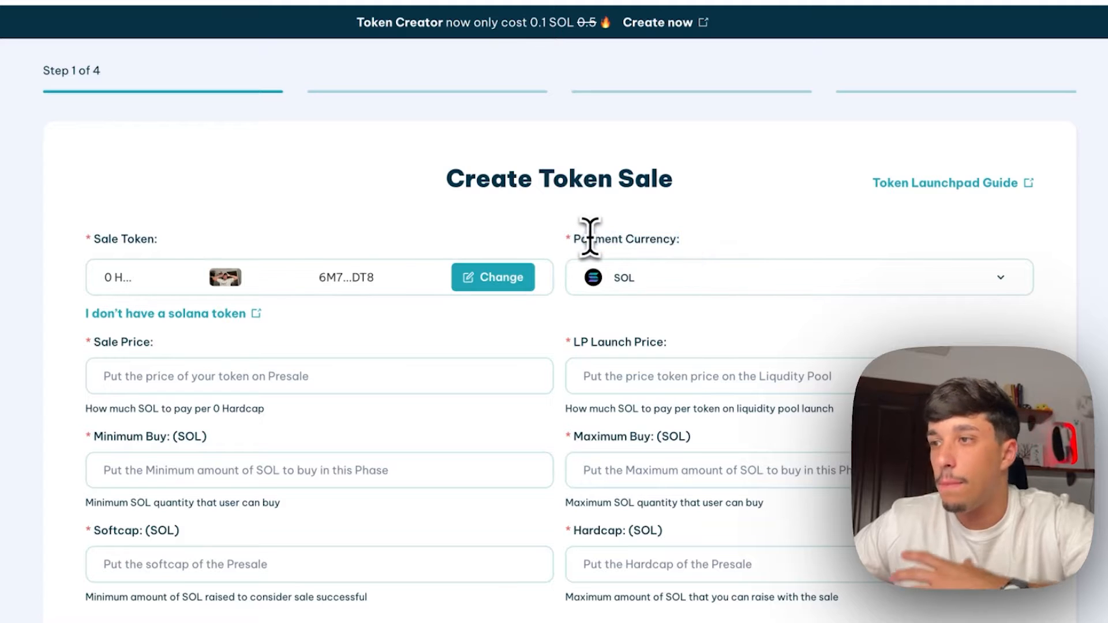
pyautogui.click(641, 279)
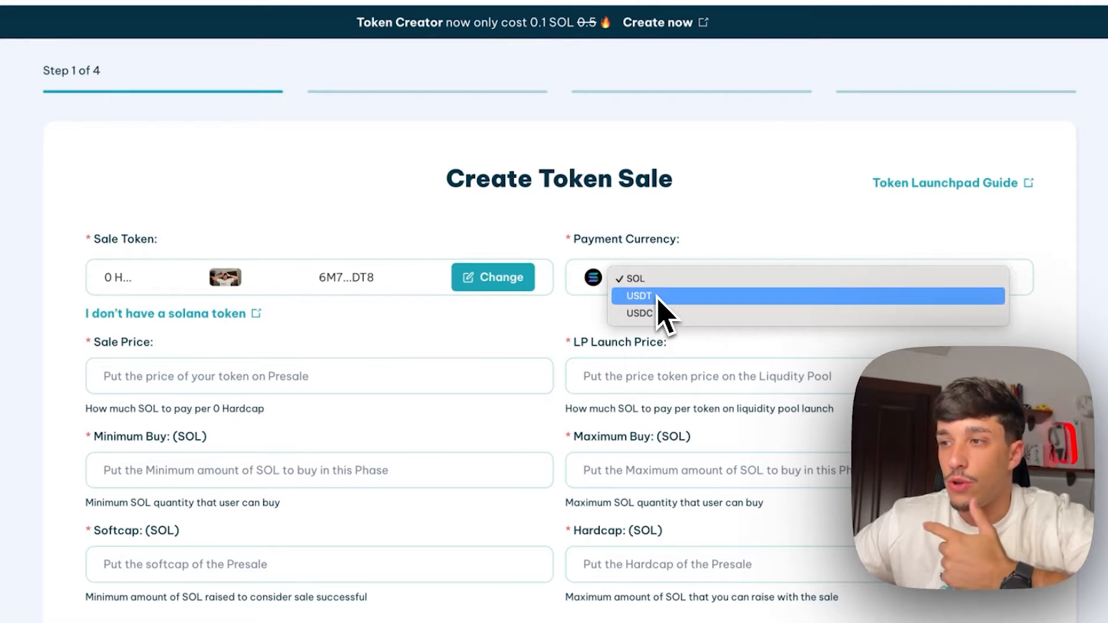
pyautogui.click(613, 240)
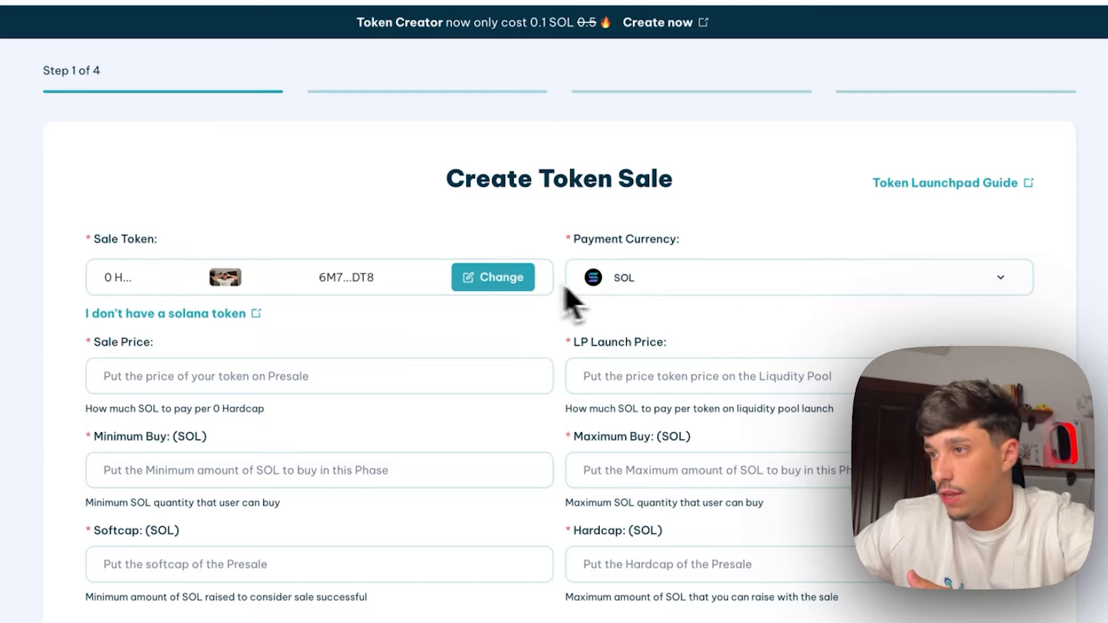
pyautogui.click(631, 279)
pyautogui.click(634, 280)
pyautogui.scroll(-3, 616, 245)
pyautogui.scroll(2, 569, 267)
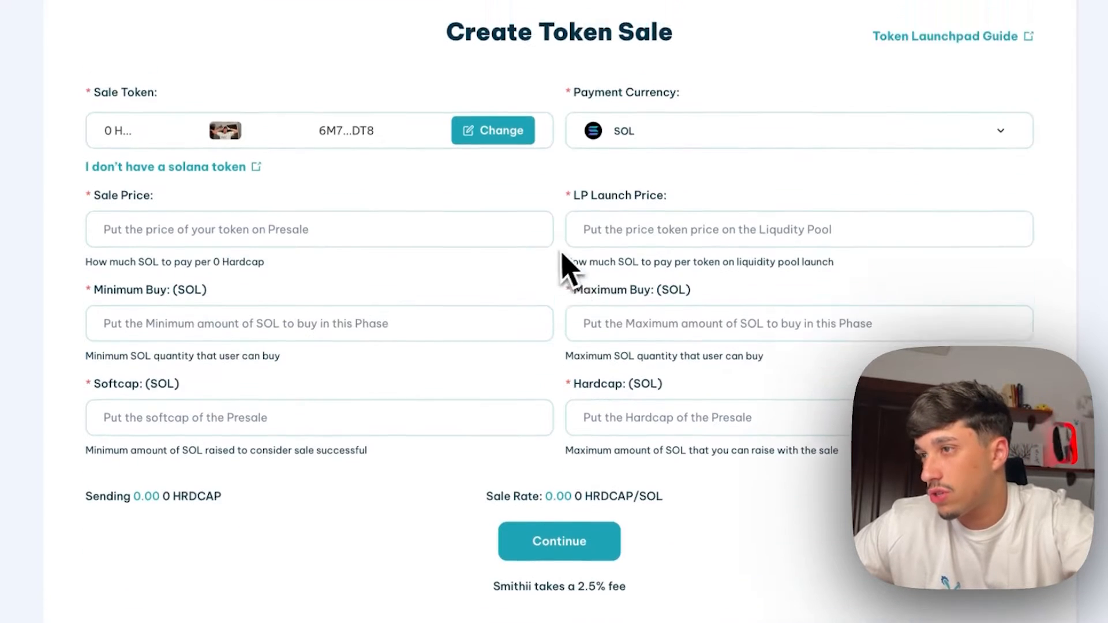
pyautogui.moveTo(94, 275); pyautogui.dragTo(144, 276)
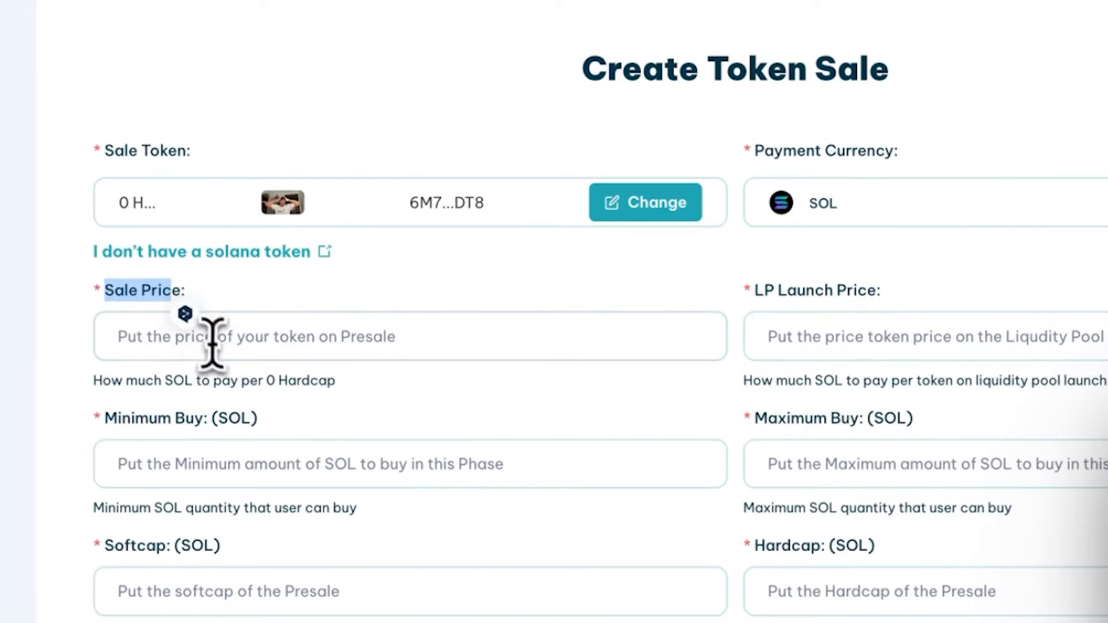
pyautogui.click(223, 364)
pyautogui.scroll(-1, 228, 373)
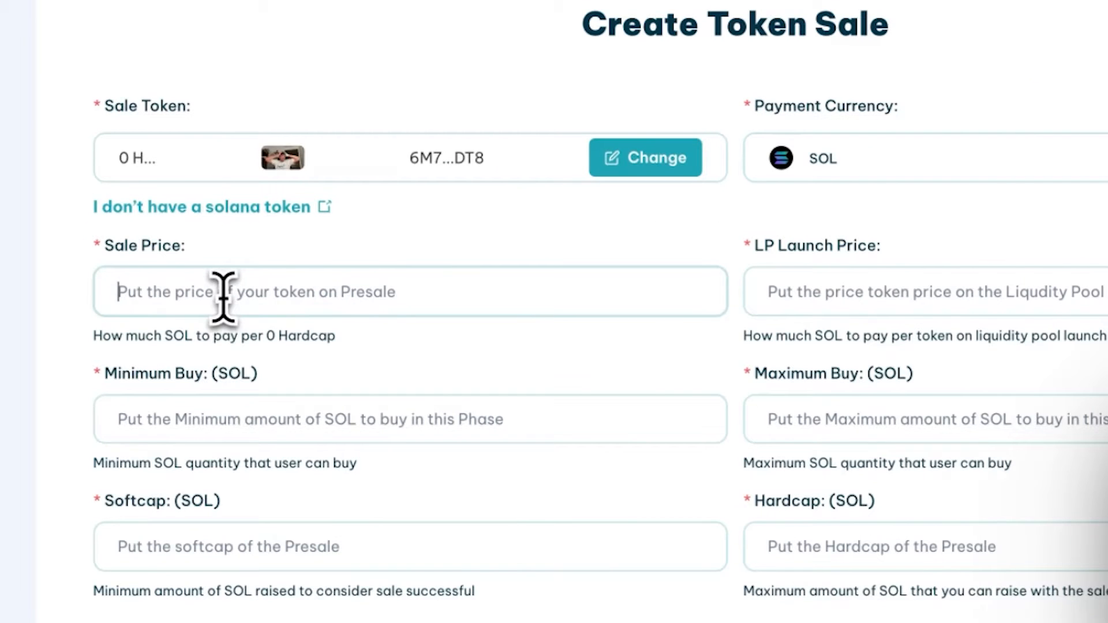
# Enter a sale price of 0,0001 SOL per token and check the total tokens being sent
pyautogui.click(181, 281)
pyautogui.write('0,00')
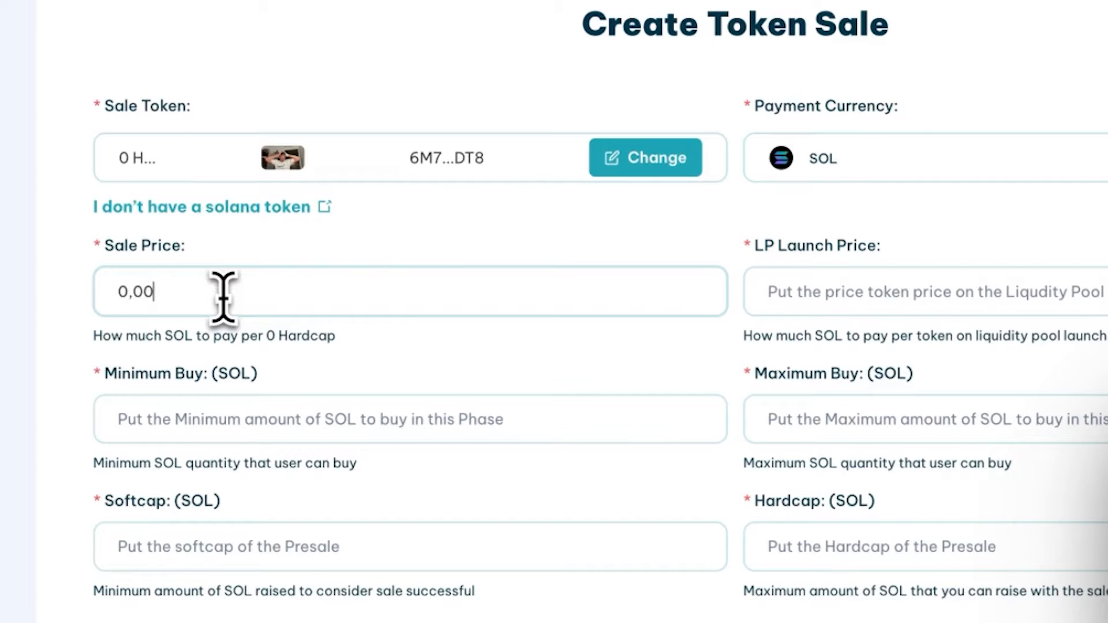
pyautogui.write('01')
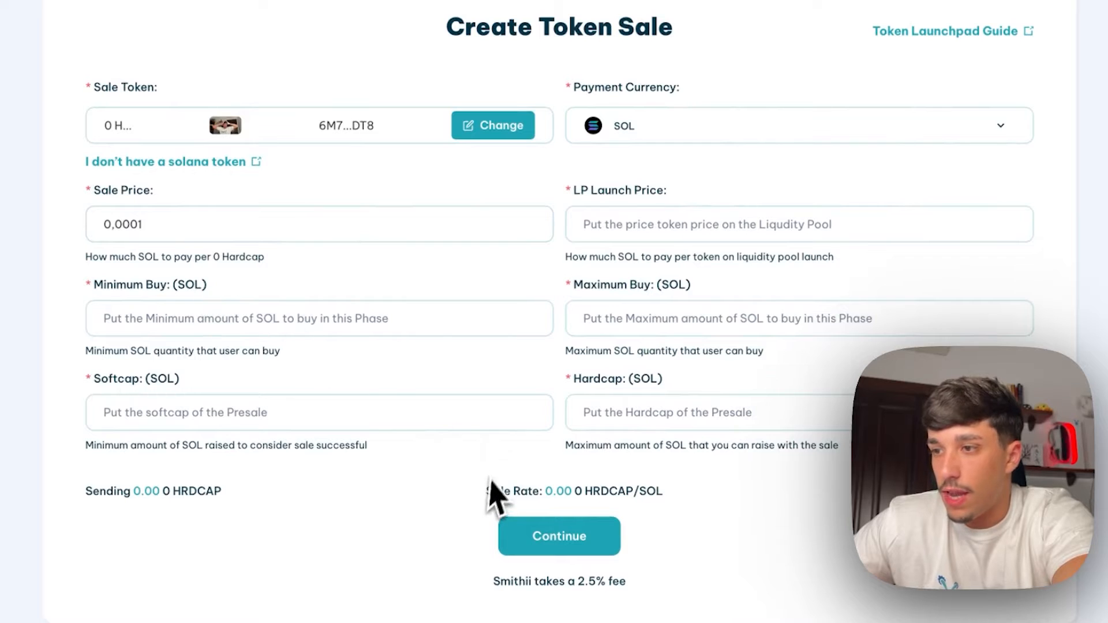
pyautogui.moveTo(87, 491); pyautogui.dragTo(218, 494)
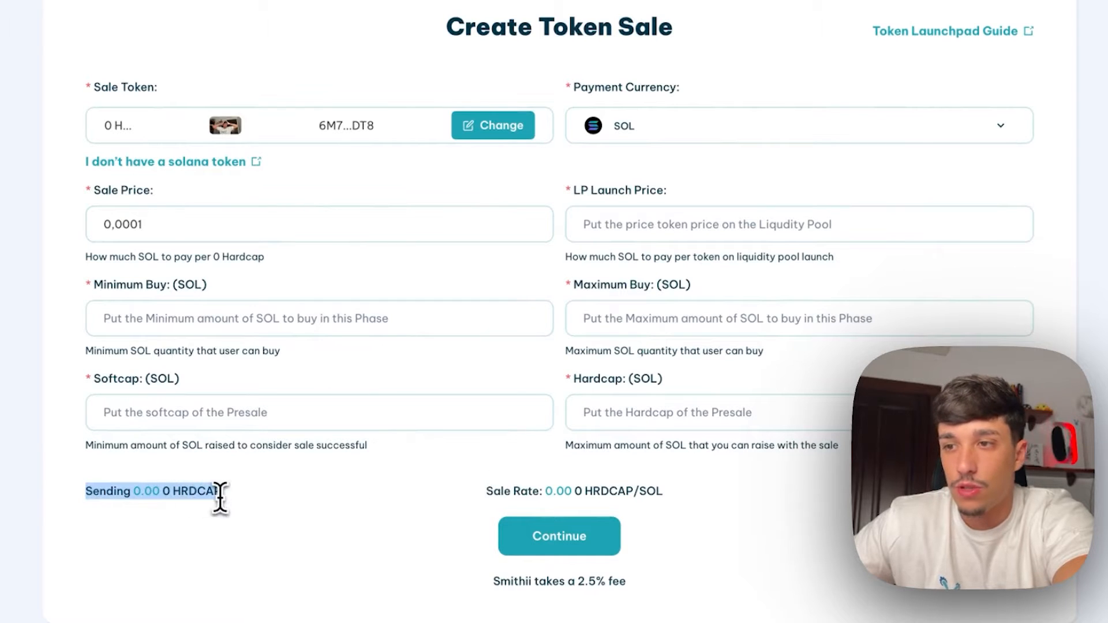
pyautogui.click(214, 497)
pyautogui.scroll(-1, 219, 499)
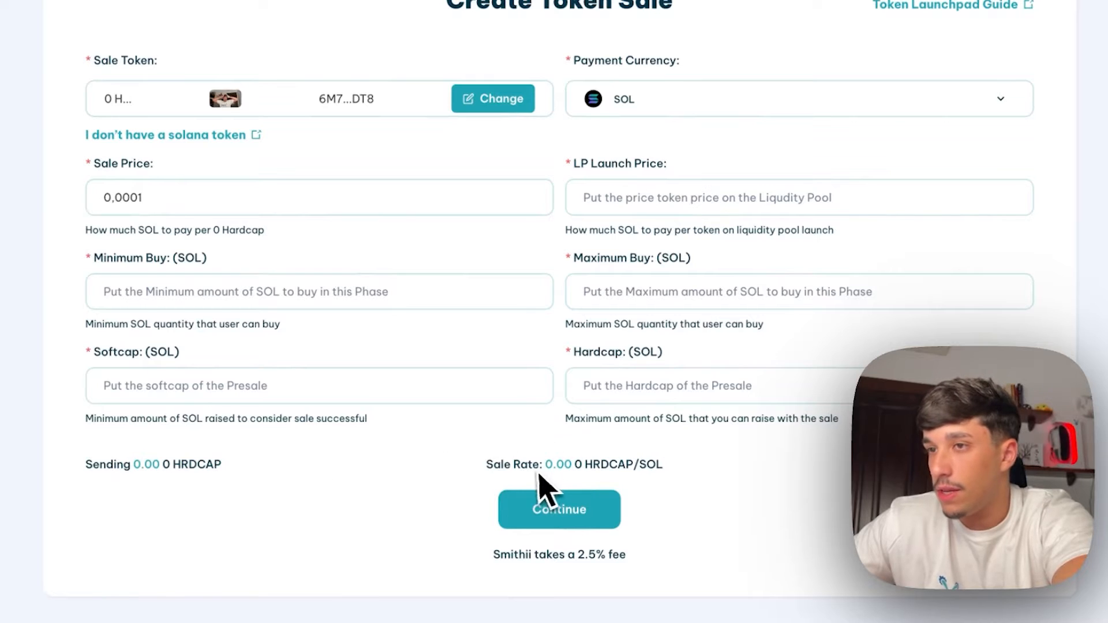
pyautogui.scroll(-1, 347, 363)
# Review the resulting sale rate and the LP launch price setting
pyautogui.tripleClick(564, 430)
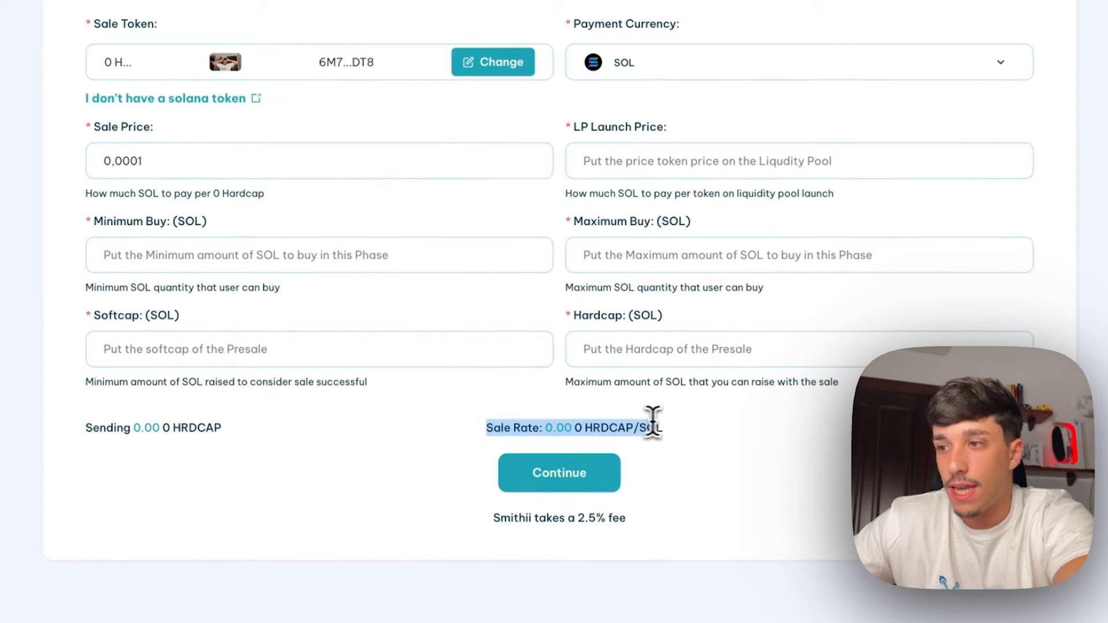
pyautogui.click(630, 427)
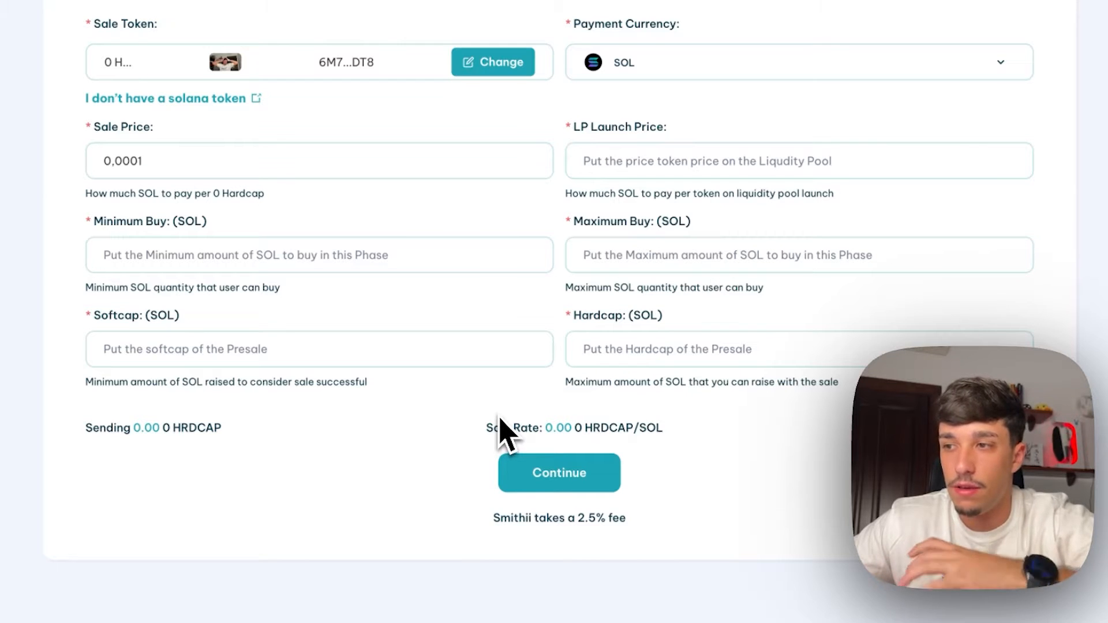
pyautogui.scroll(-1, 591, 419)
pyautogui.scroll(4, 592, 412)
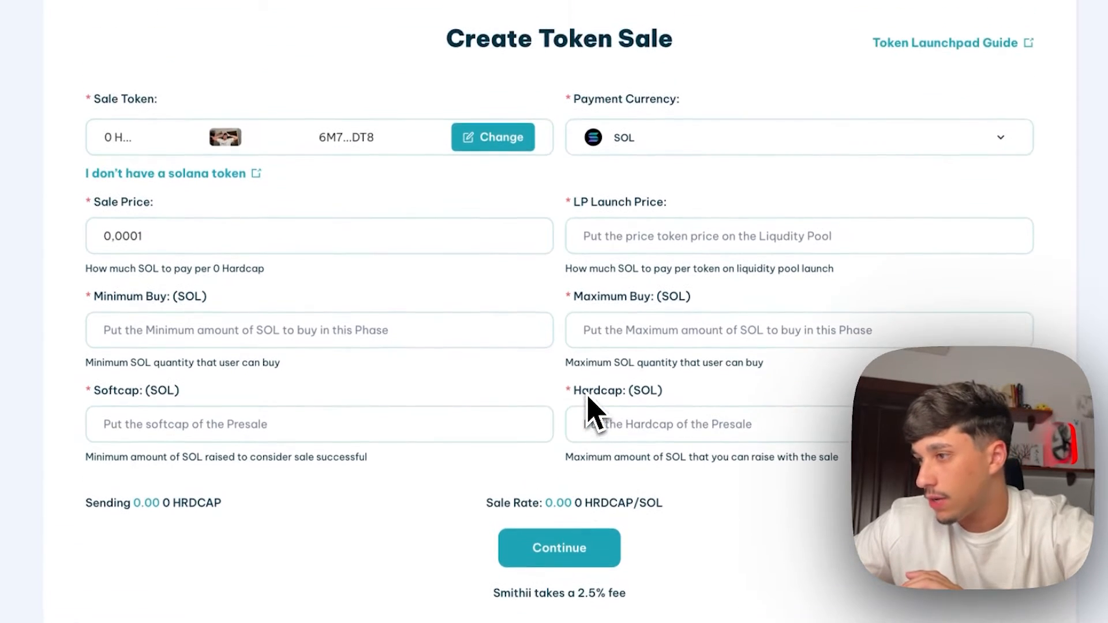
pyautogui.scroll(-1, 935, 606)
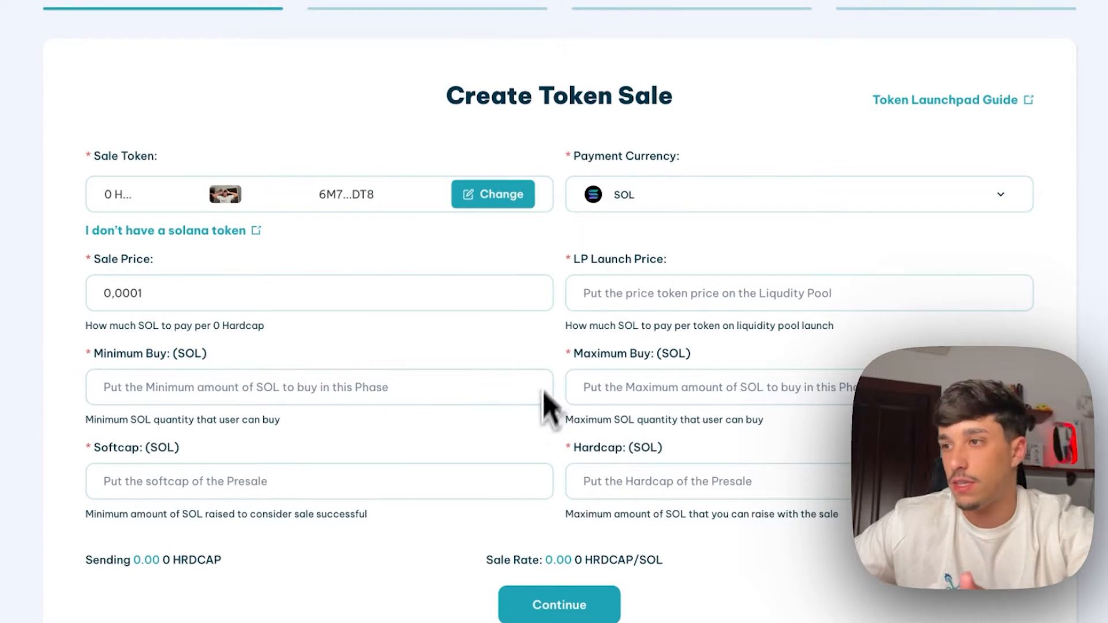
pyautogui.moveTo(577, 266); pyautogui.dragTo(660, 254)
# Replace the stray -2 in LP Launch Price with 0,0002 SOL per token
pyautogui.click(657, 283)
pyautogui.scroll(-1, 646, 300)
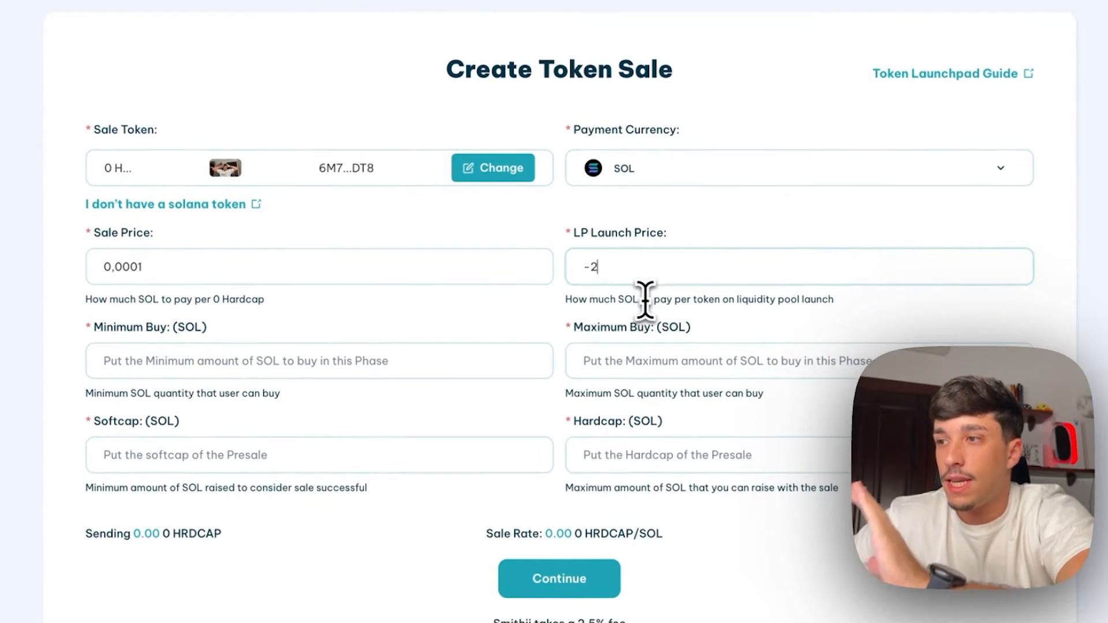
pyautogui.press('BackSpace')
pyautogui.press('BackSpace')
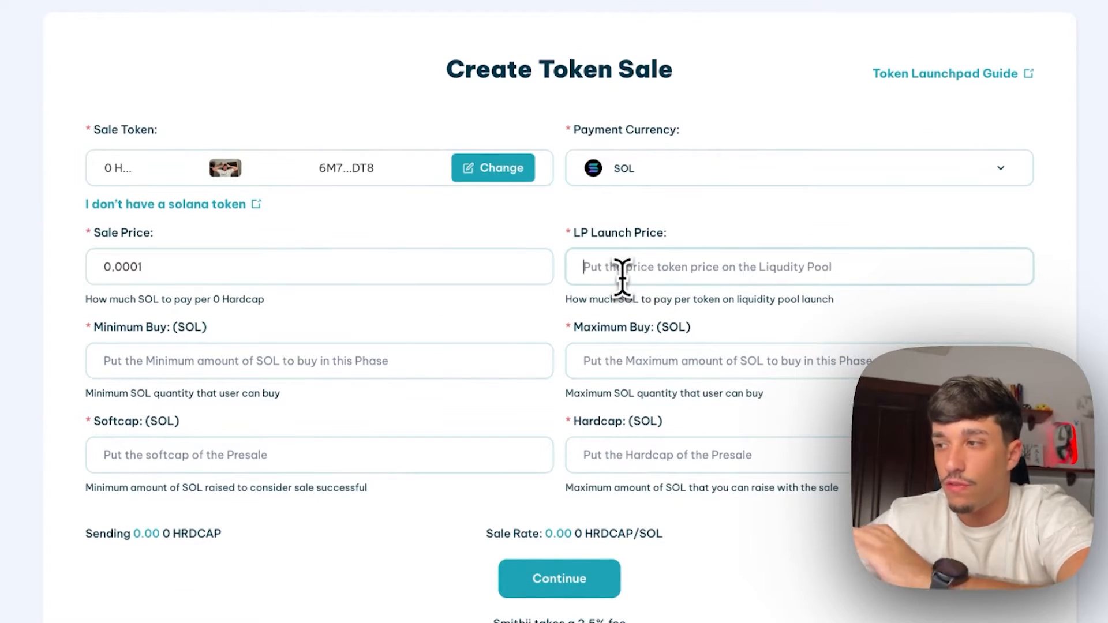
pyautogui.write('0')
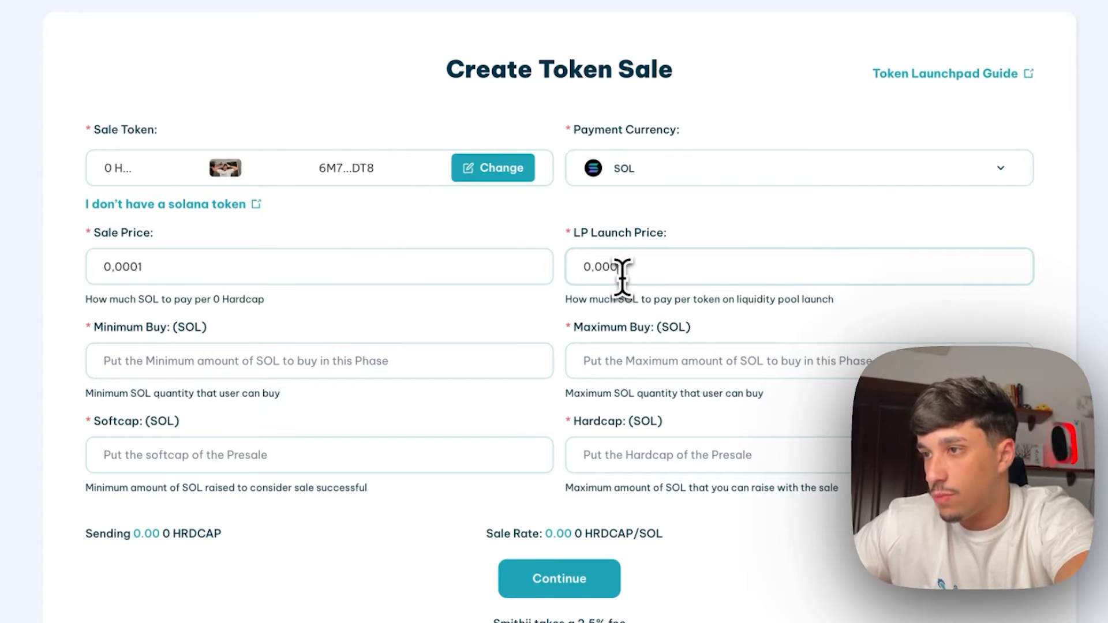
pyautogui.write(',000')
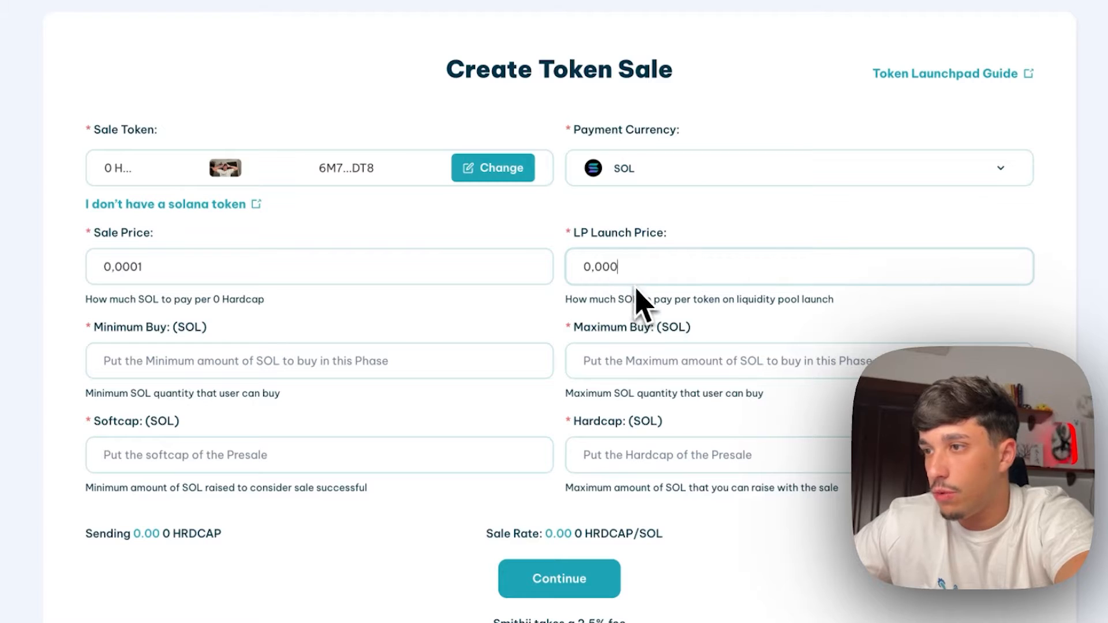
pyautogui.write('2')
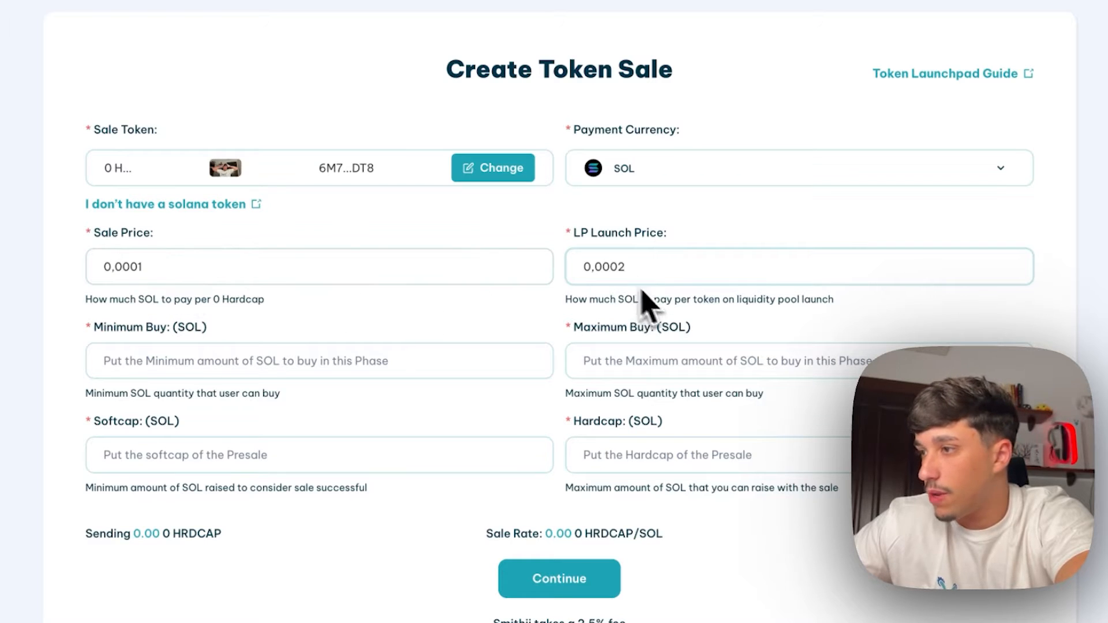
pyautogui.click(340, 353)
pyautogui.scroll(-1, 340, 350)
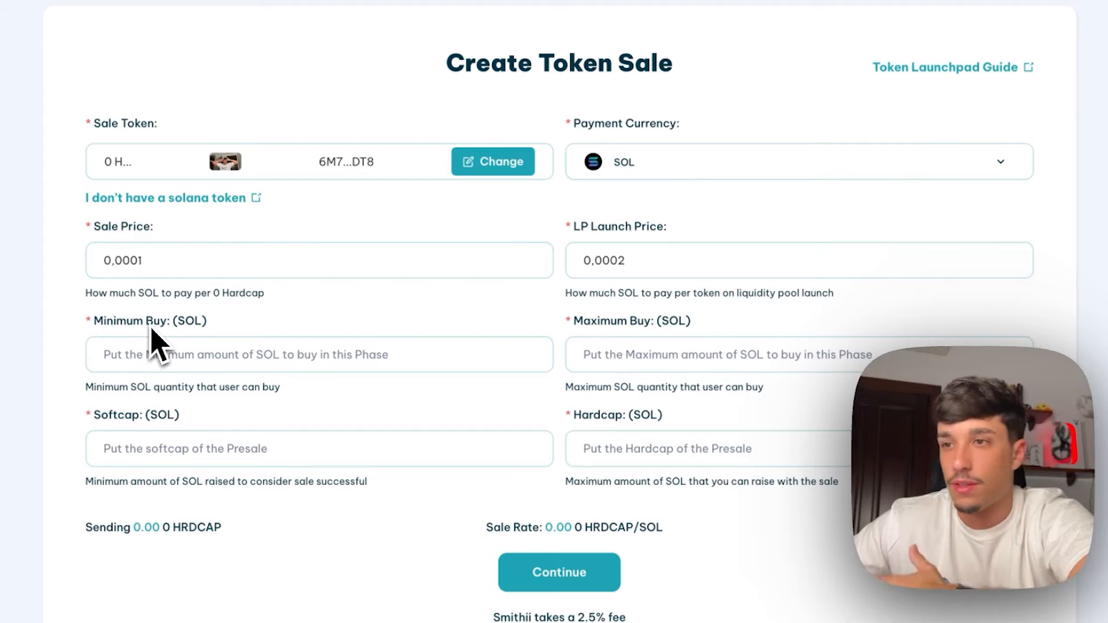
# Set Minimum Buy to 0,1 SOL and Maximum Buy to 5 SOL
pyautogui.moveTo(93, 321); pyautogui.dragTo(204, 326)
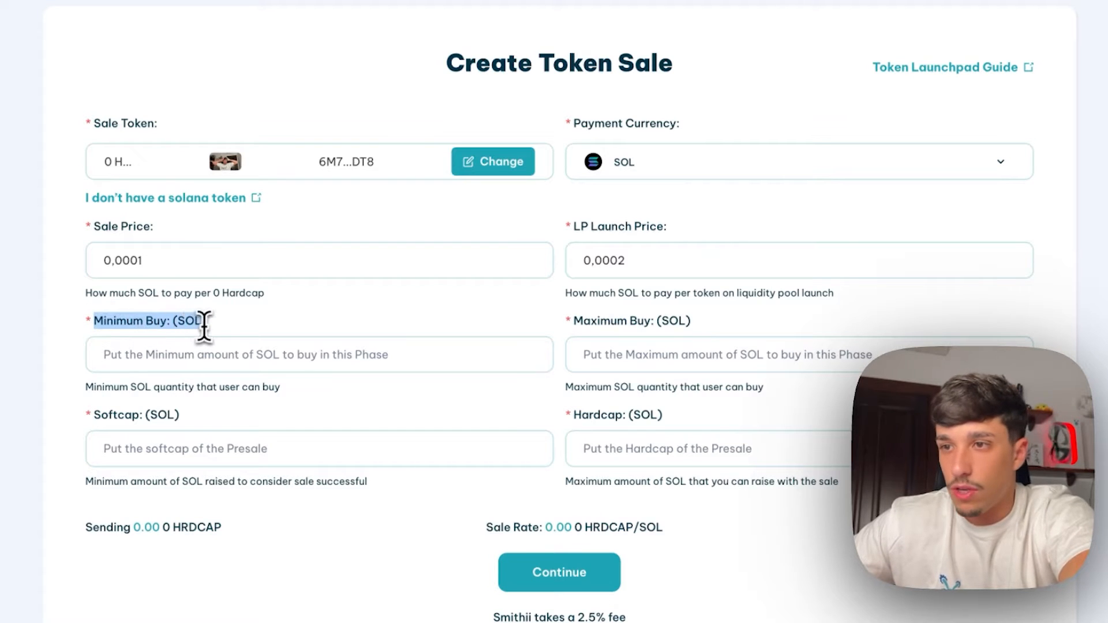
pyautogui.click(133, 349)
pyautogui.click(134, 359)
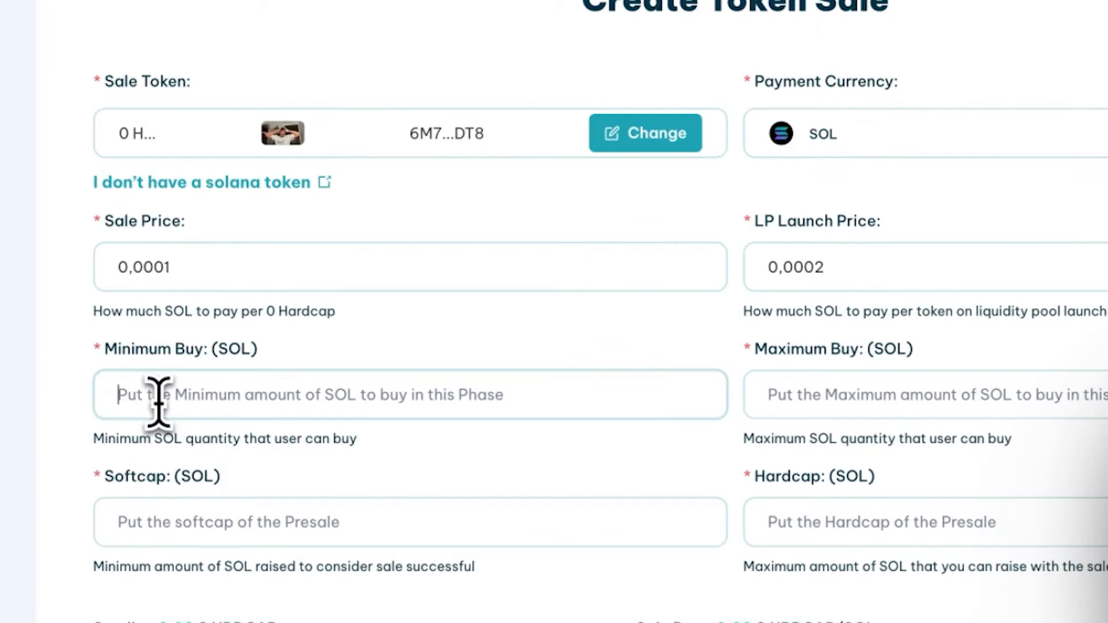
pyautogui.write('0,')
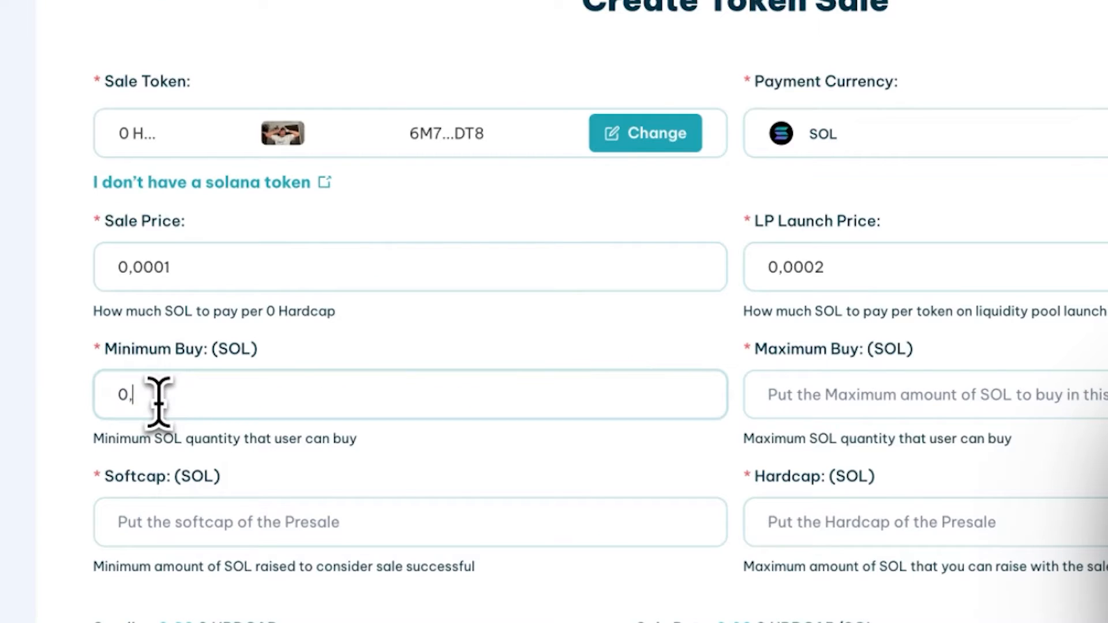
pyautogui.write('1')
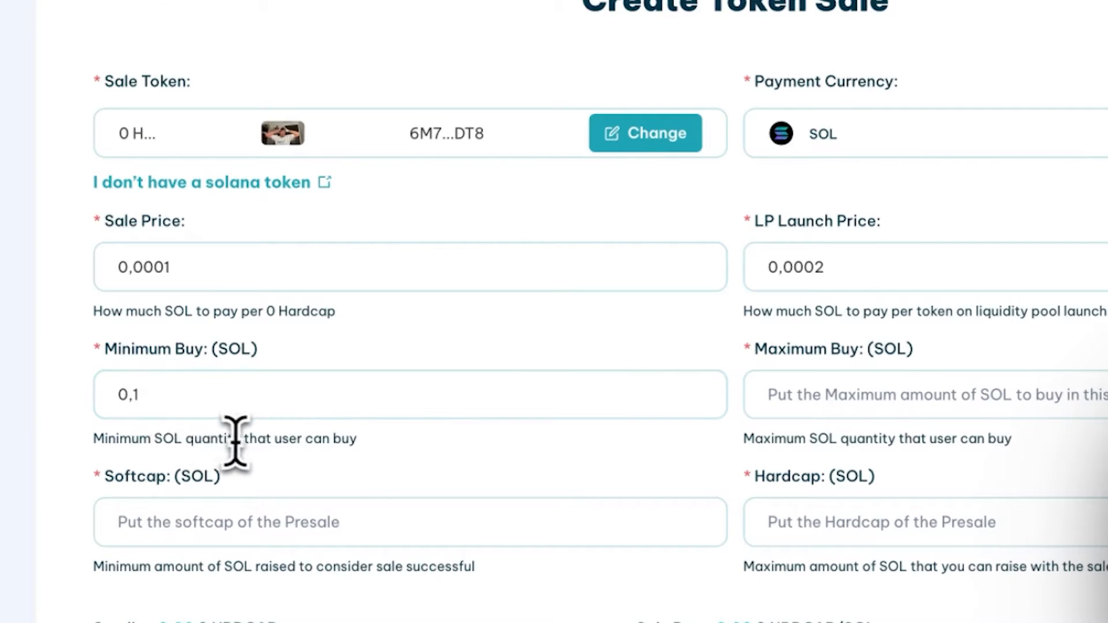
pyautogui.click(618, 364)
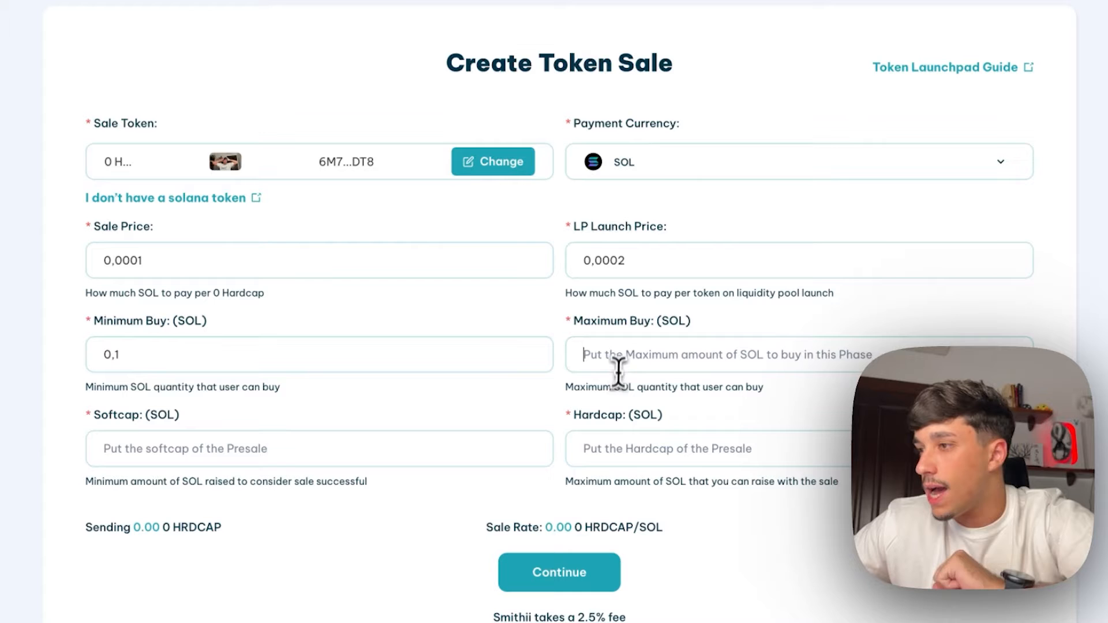
pyautogui.scroll(-3, 629, 318)
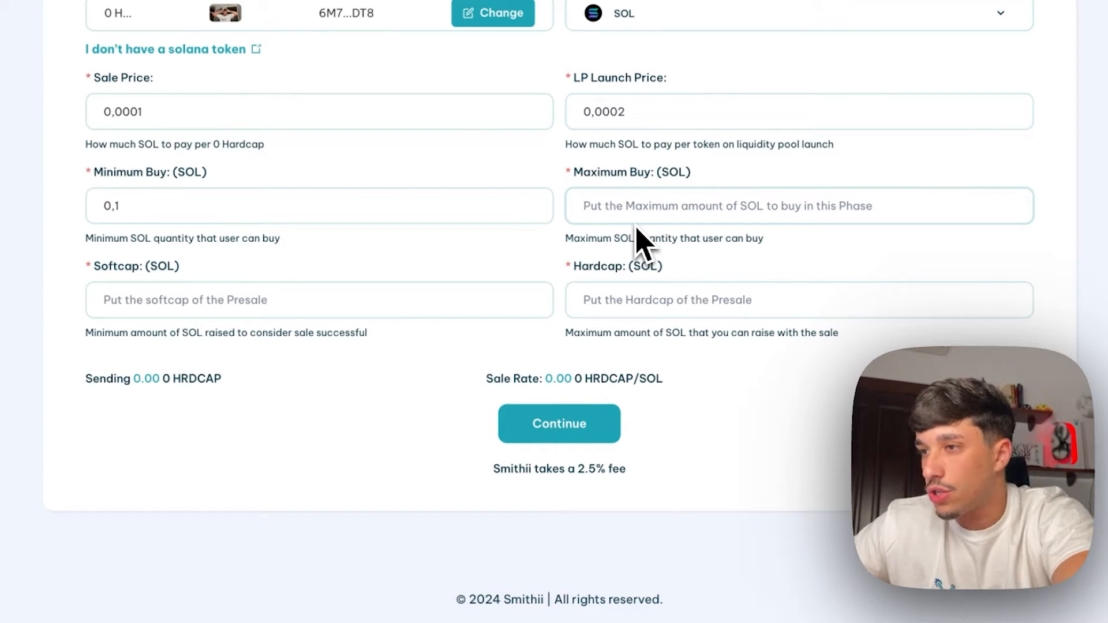
pyautogui.write('5')
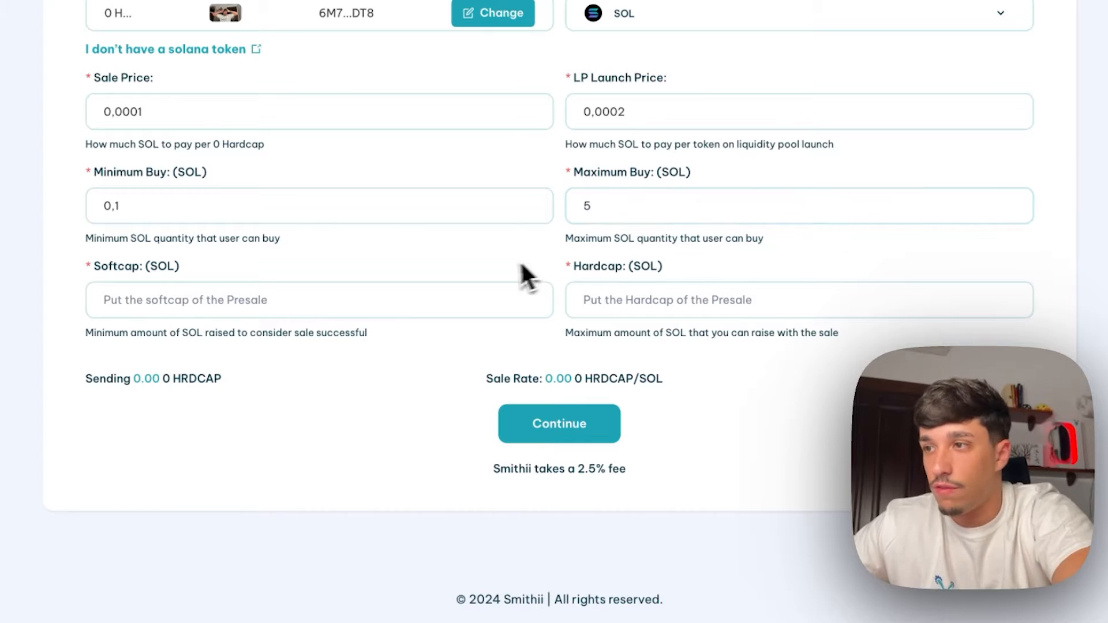
pyautogui.moveTo(139, 267); pyautogui.dragTo(71, 255)
pyautogui.click(129, 309)
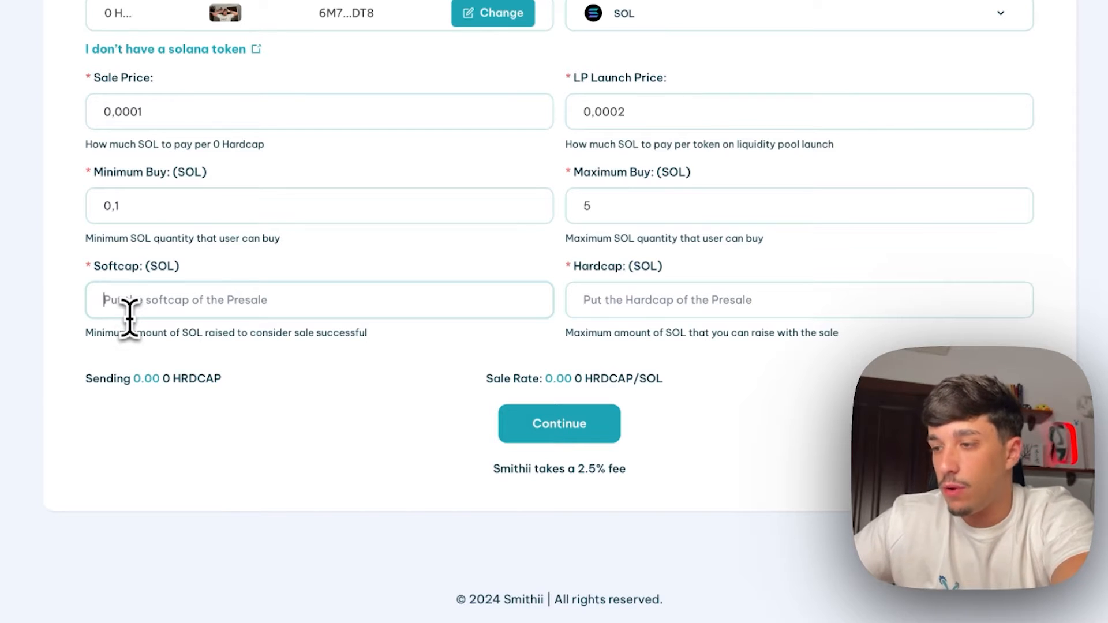
# Set the softcap to 5 SOL and the hardcap to 50 SOL
pyautogui.click(129, 311)
pyautogui.write('5')
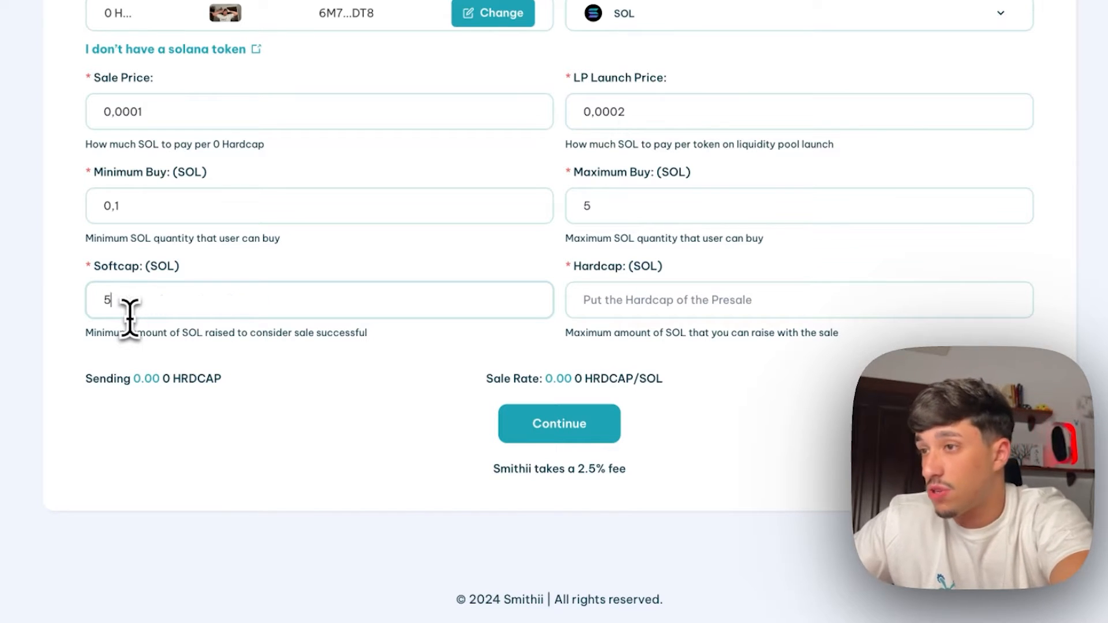
pyautogui.click(606, 315)
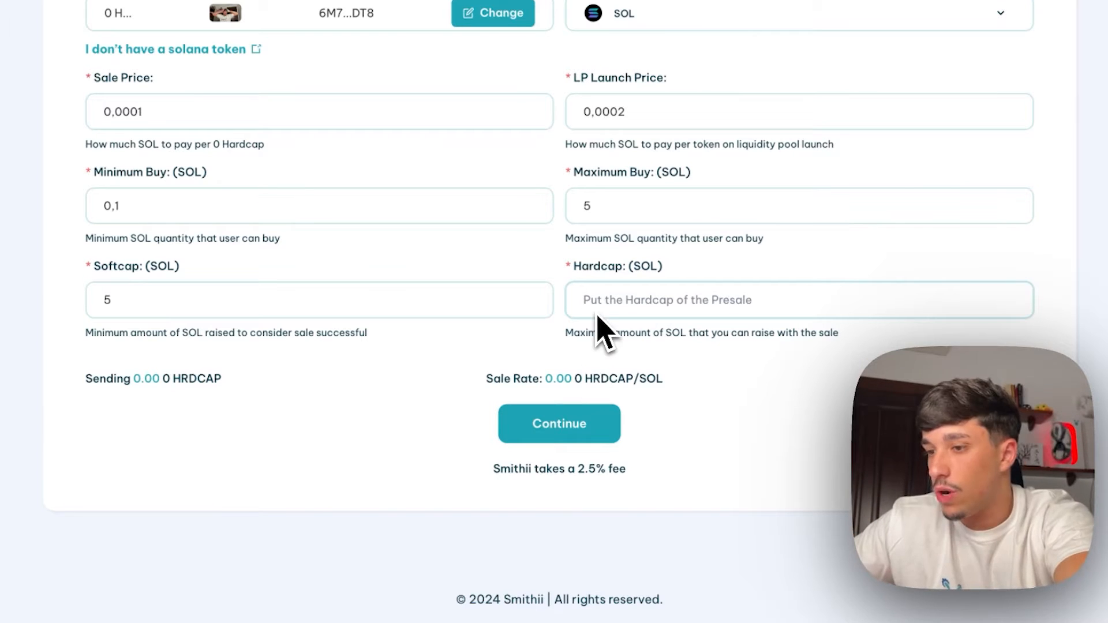
pyautogui.write('50')
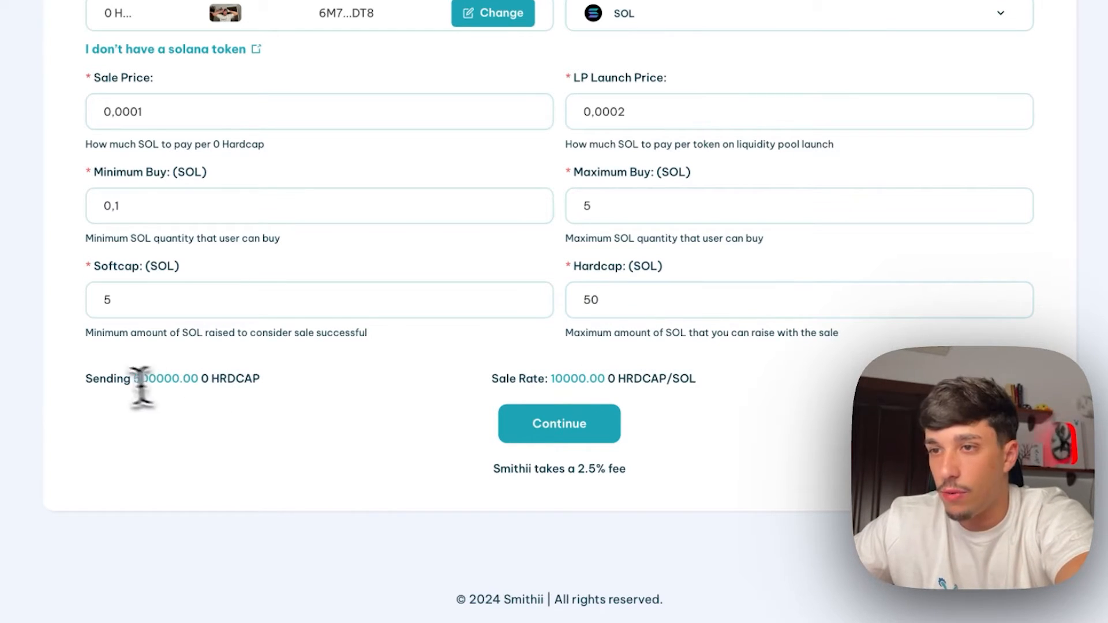
pyautogui.moveTo(89, 379); pyautogui.dragTo(240, 373)
pyautogui.click(233, 376)
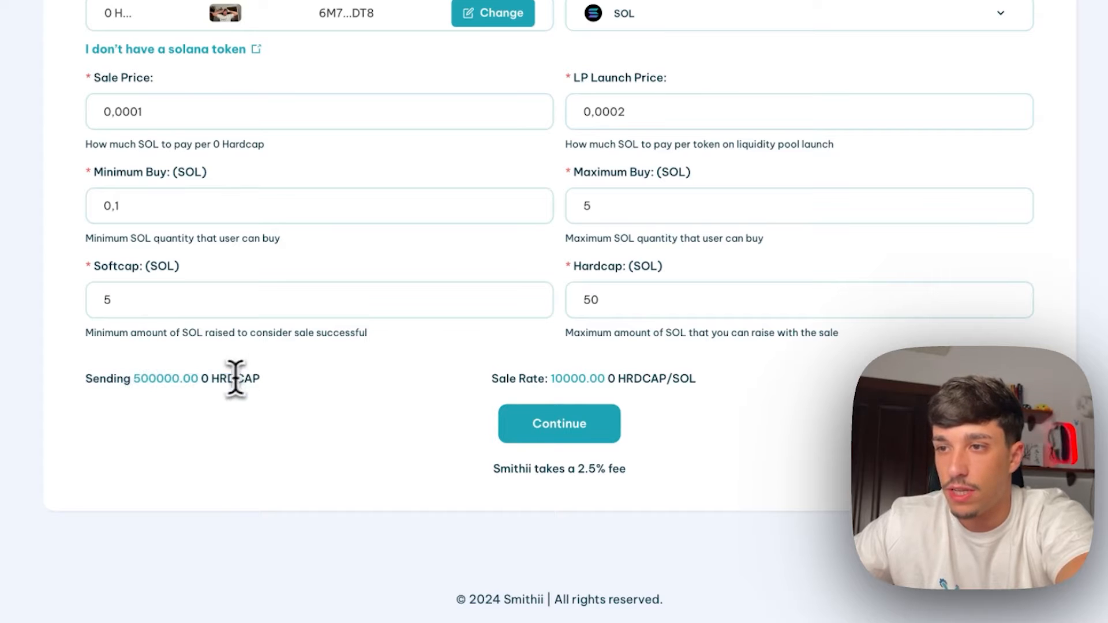
# Review the pricing form and continue to step 2 of the token sale
pyautogui.scroll(1, 167, 404)
pyautogui.scroll(2, 179, 409)
pyautogui.scroll(1, 507, 458)
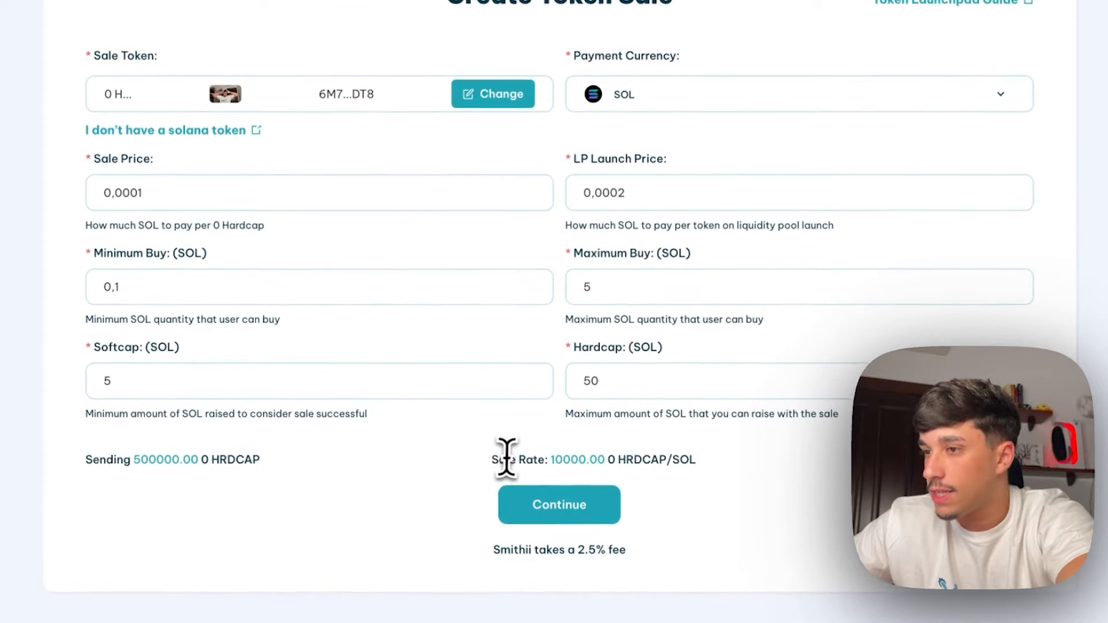
pyautogui.scroll(-3, 507, 456)
pyautogui.scroll(-1, 508, 458)
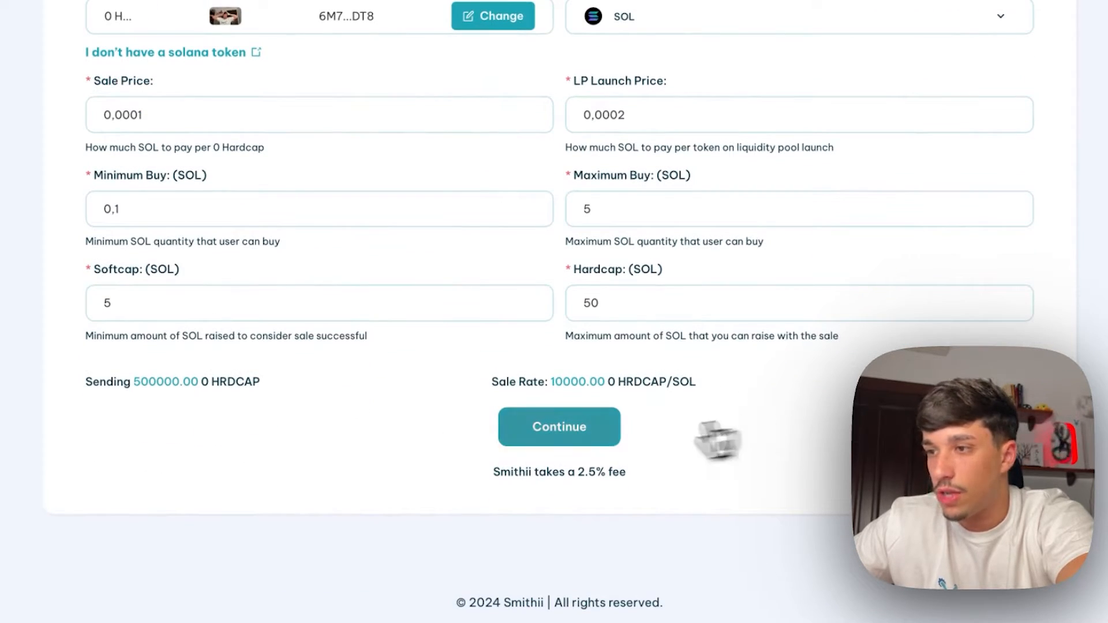
pyautogui.click(547, 435)
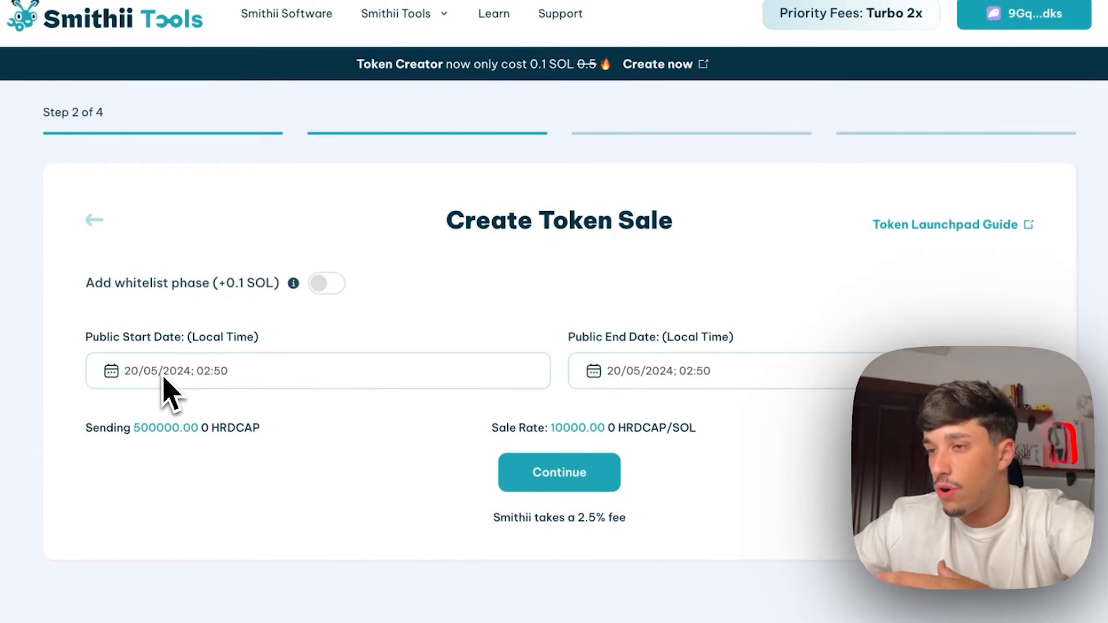
# Turn on the whitelist phase and check its start and end dates
pyautogui.click(326, 283)
pyautogui.scroll(-1, 277, 289)
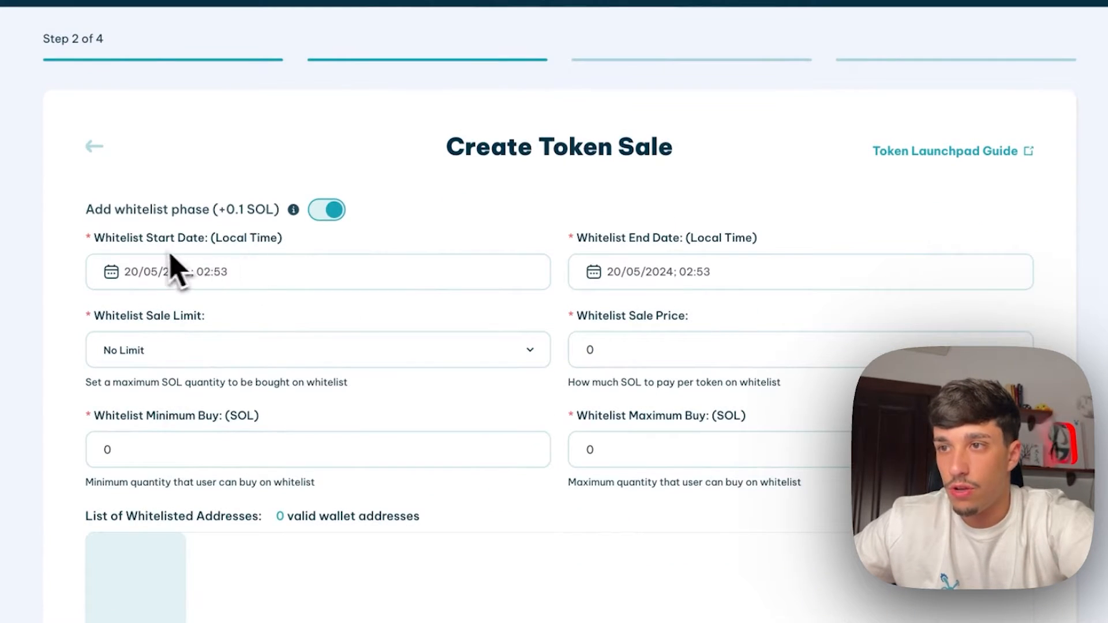
pyautogui.scroll(-2, 274, 219)
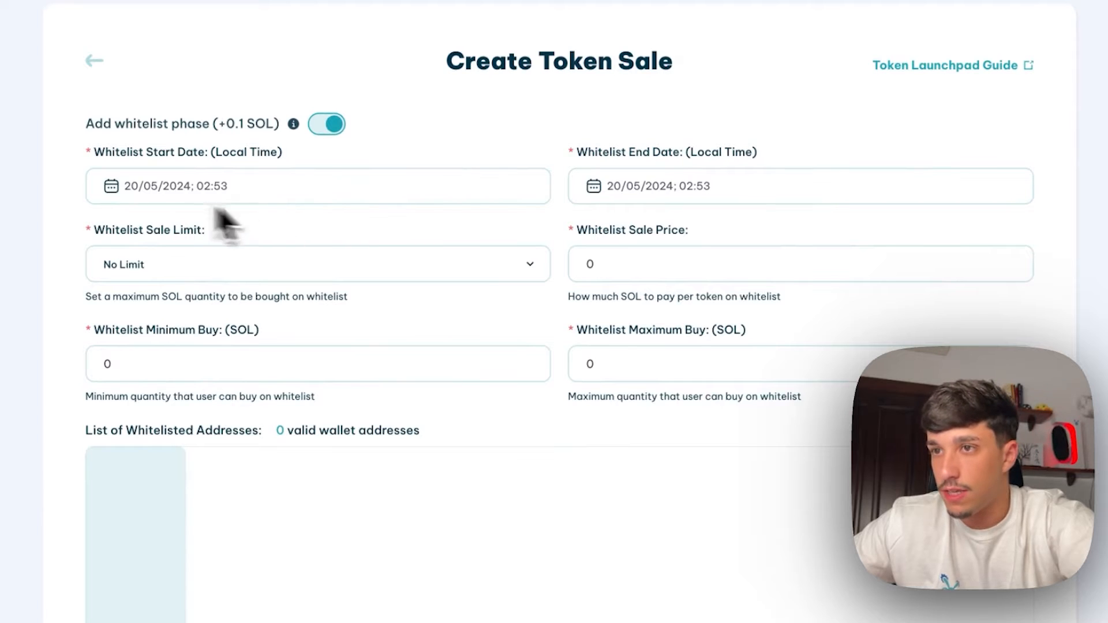
pyautogui.moveTo(94, 153); pyautogui.dragTo(279, 157)
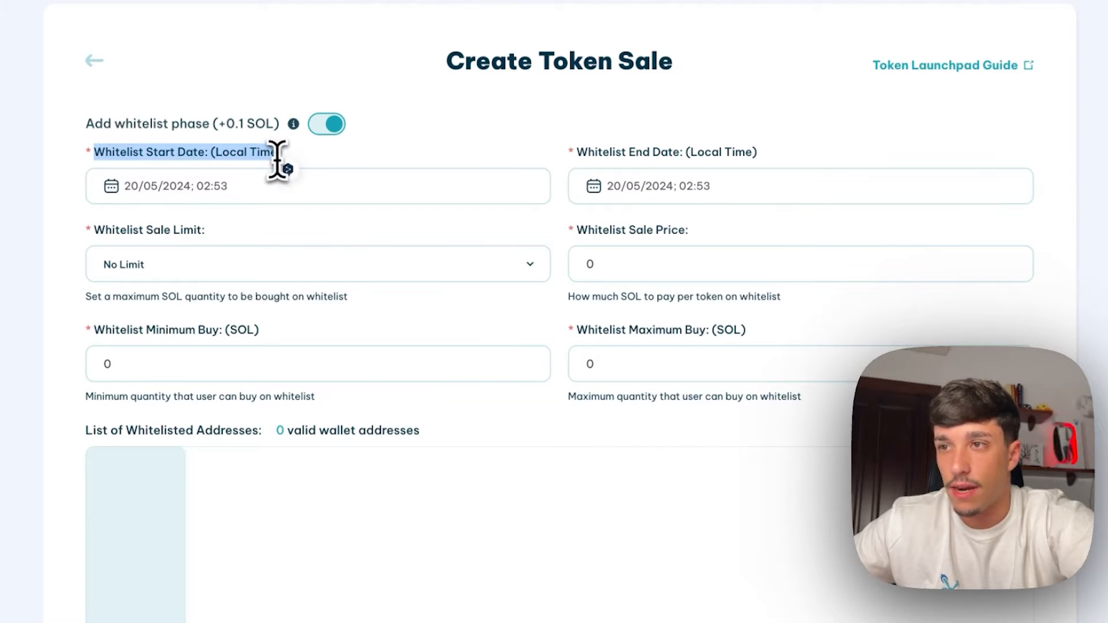
pyautogui.click(269, 157)
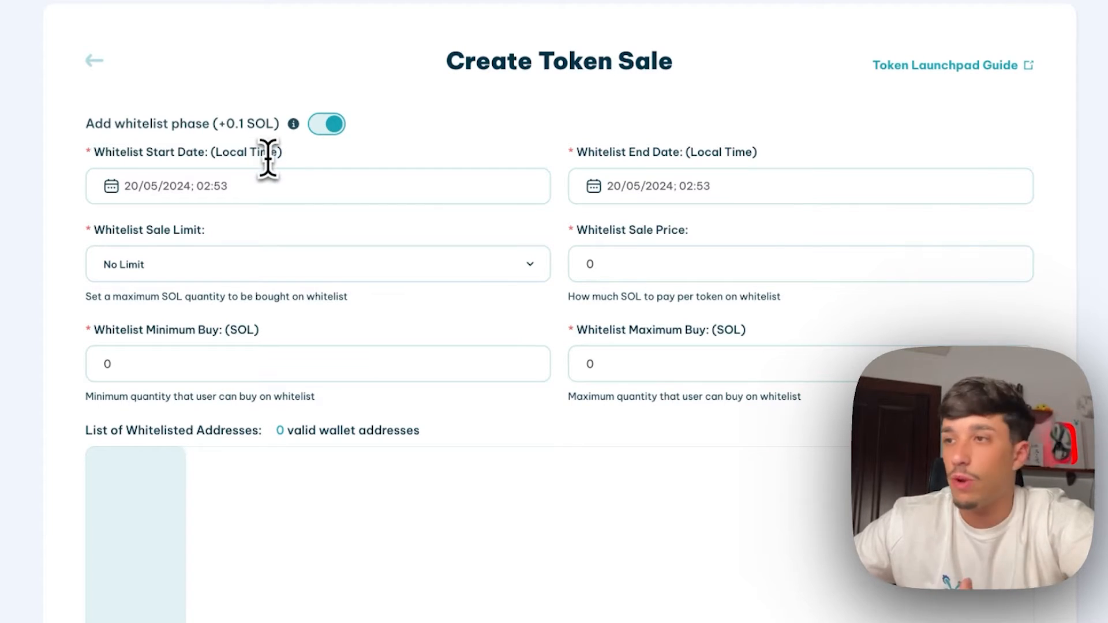
pyautogui.moveTo(578, 152); pyautogui.dragTo(628, 152)
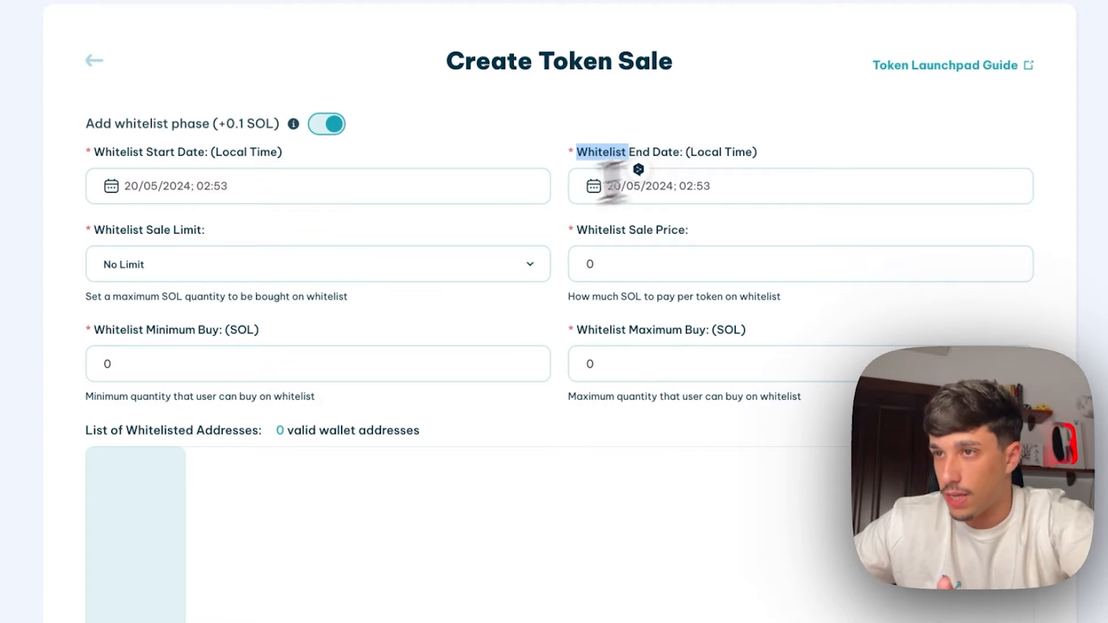
pyautogui.click(258, 196)
pyautogui.click(392, 164)
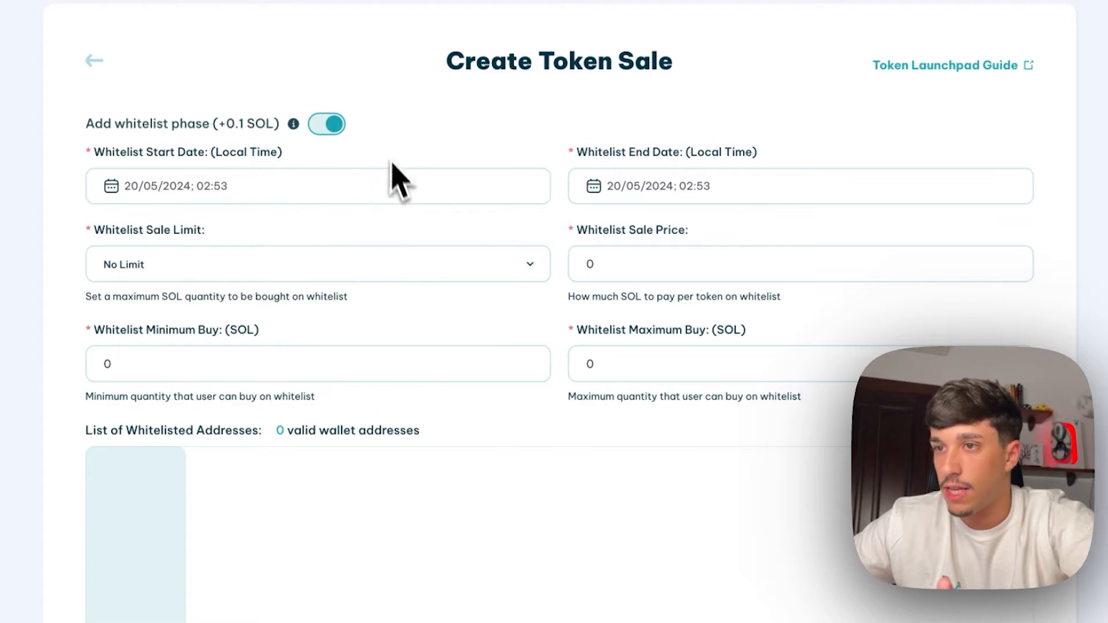
pyautogui.scroll(-1, 323, 240)
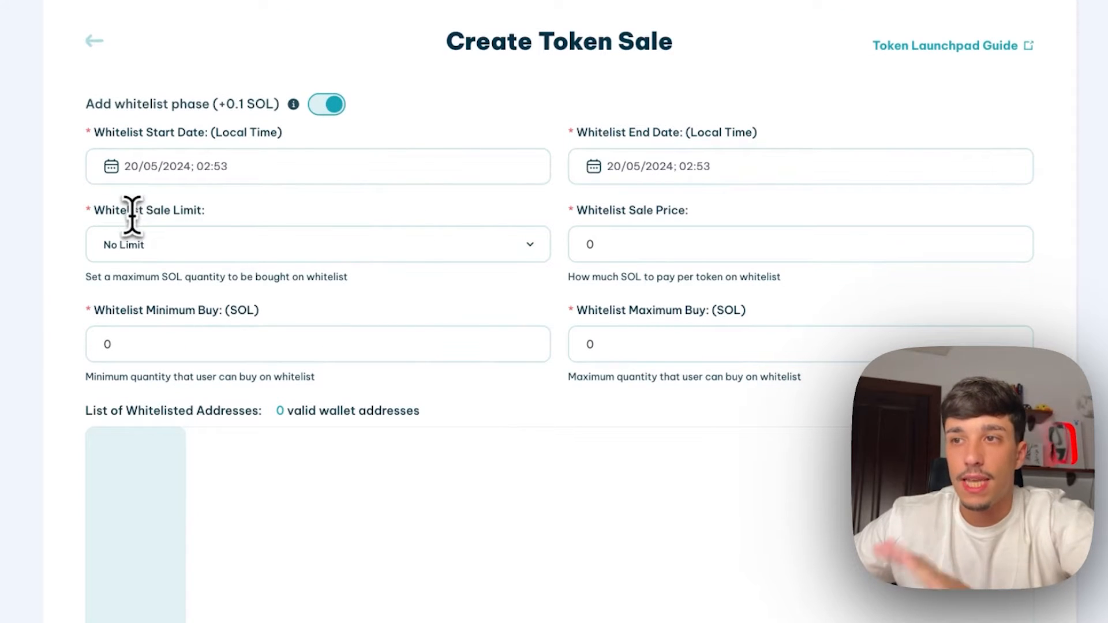
# Set the whitelist Sale Limit to Limit with an amount of 10 SOL
pyautogui.click(144, 244)
pyautogui.click(141, 245)
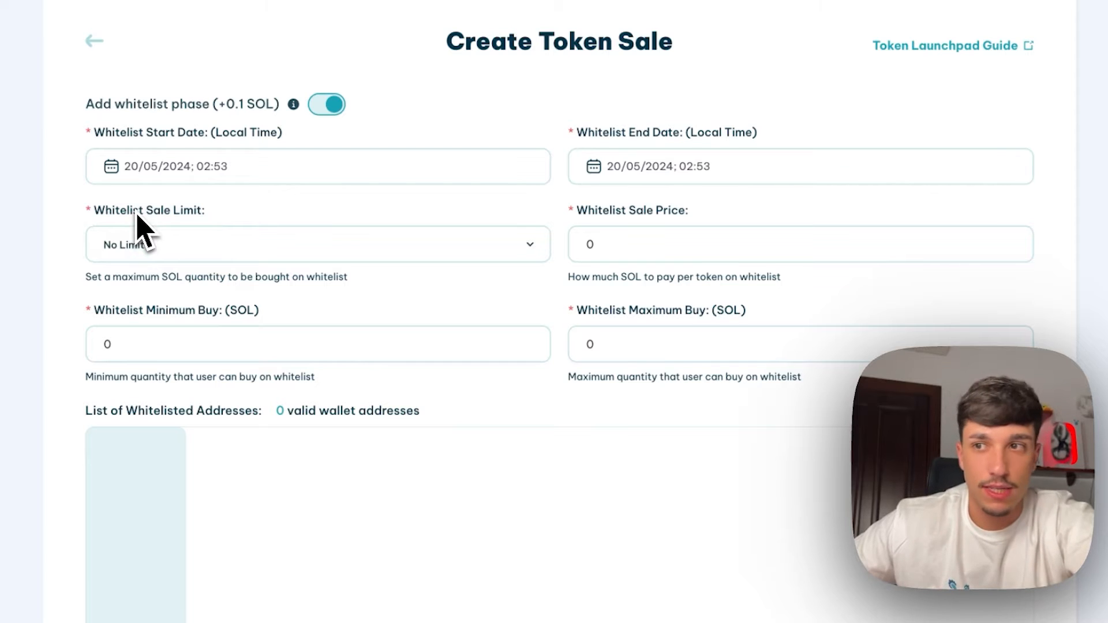
pyautogui.click(143, 247)
pyautogui.click(143, 248)
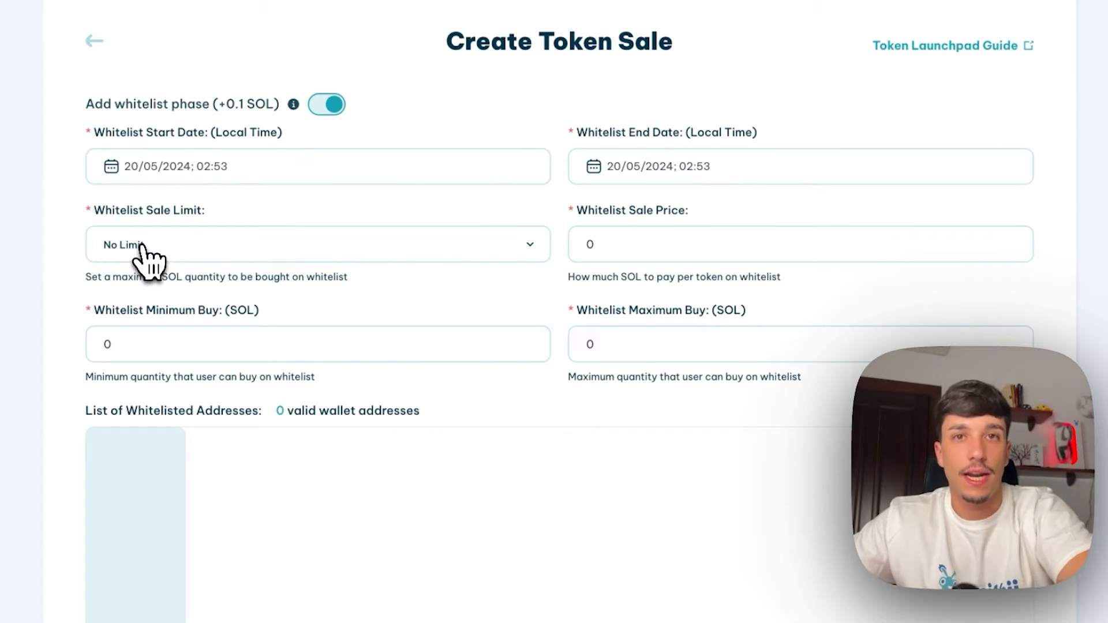
pyautogui.click(169, 246)
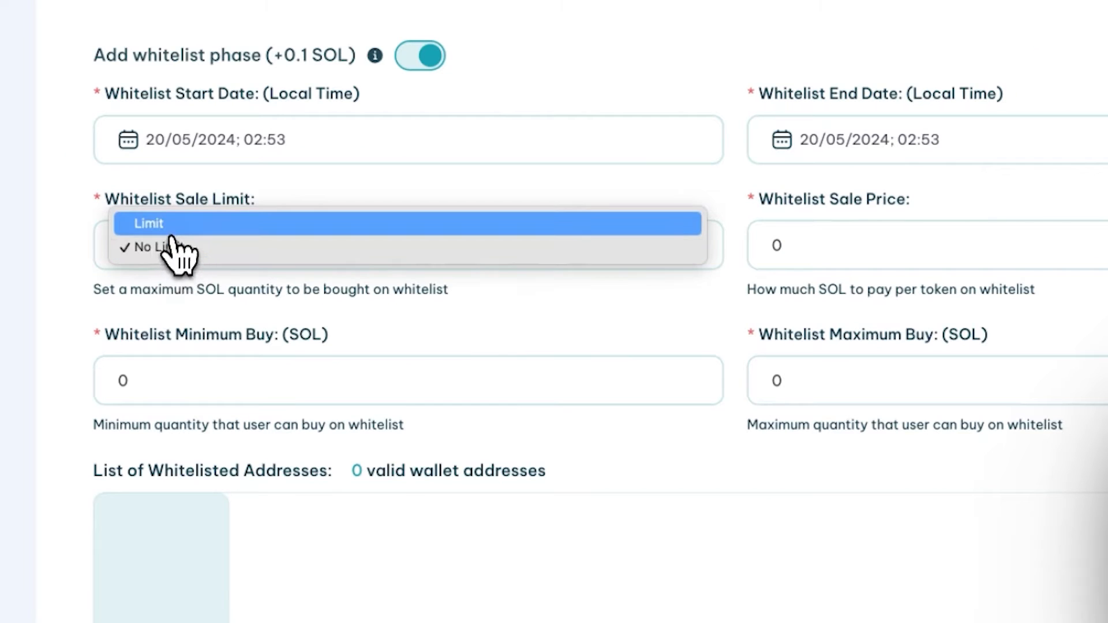
pyautogui.click(172, 230)
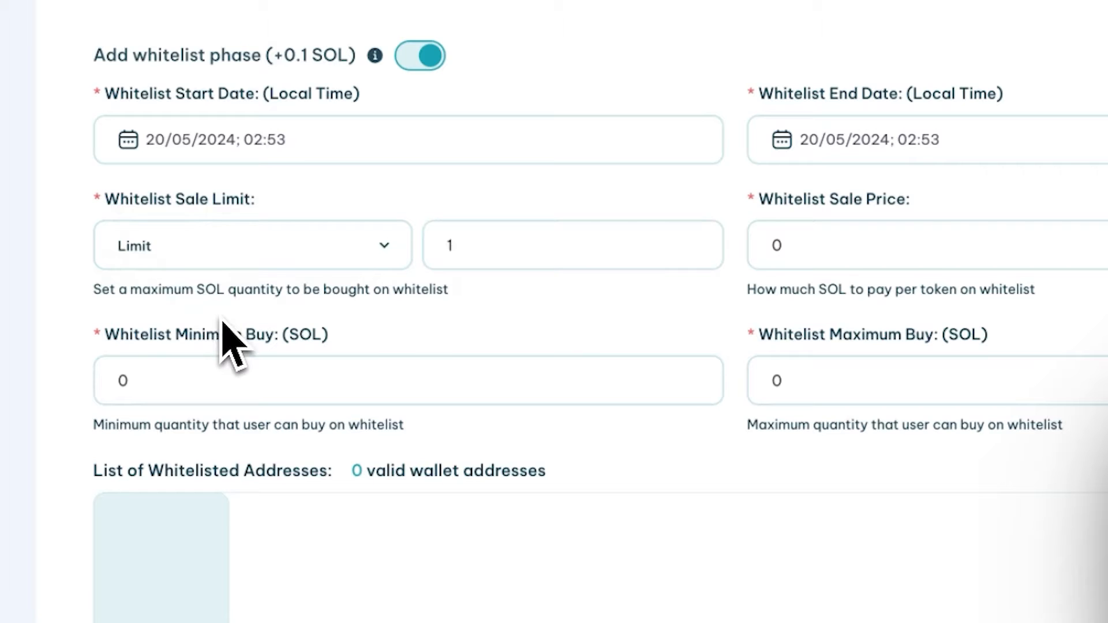
pyautogui.doubleClick(507, 254)
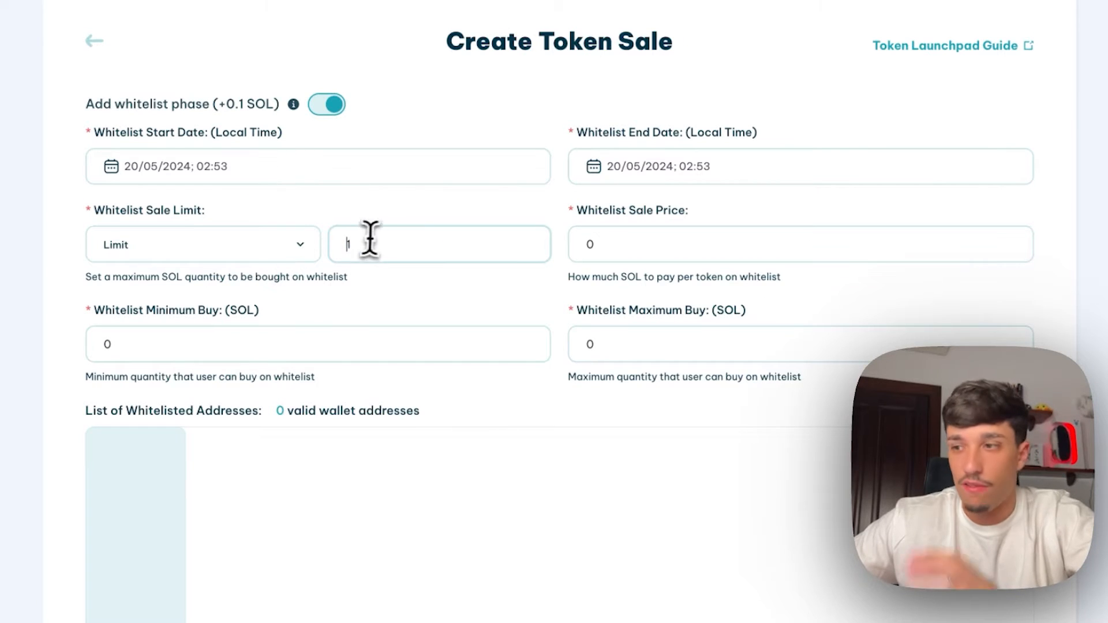
pyautogui.click(377, 238)
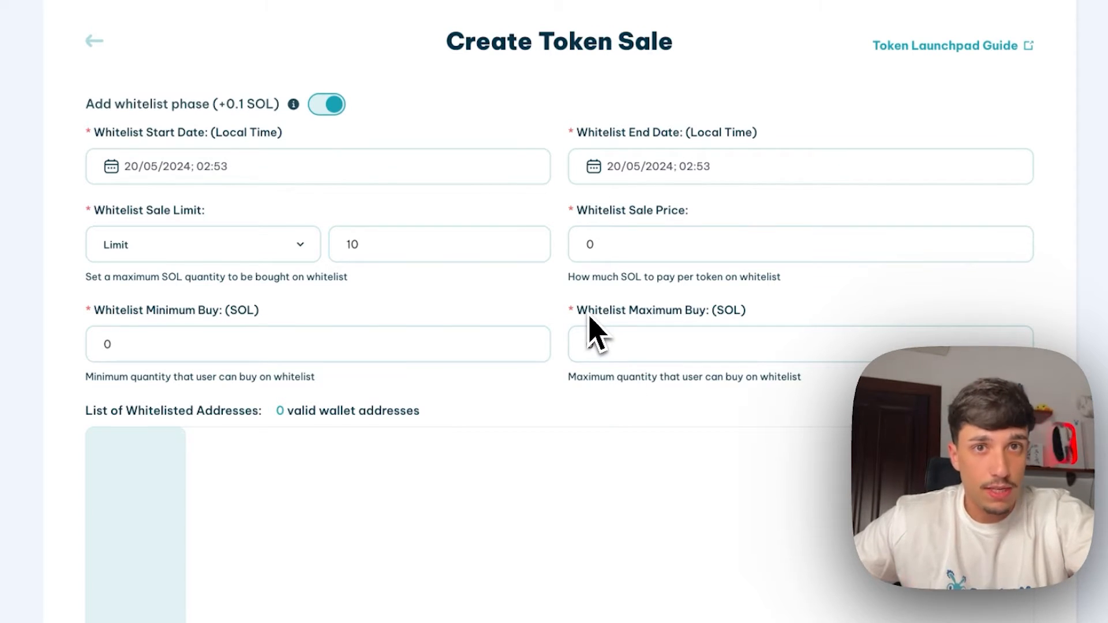
# Set the whitelist price to 0,00009 SOL, minimum buy 0,1 and maximum buy 10 SOL
pyautogui.scroll(-1, 523, 308)
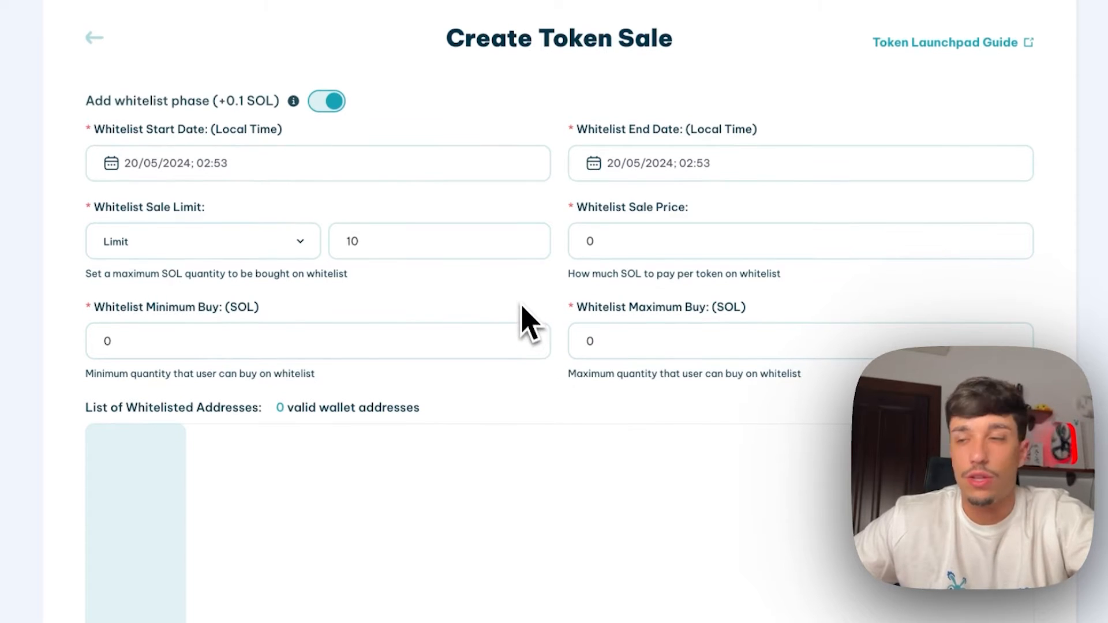
pyautogui.click(659, 251)
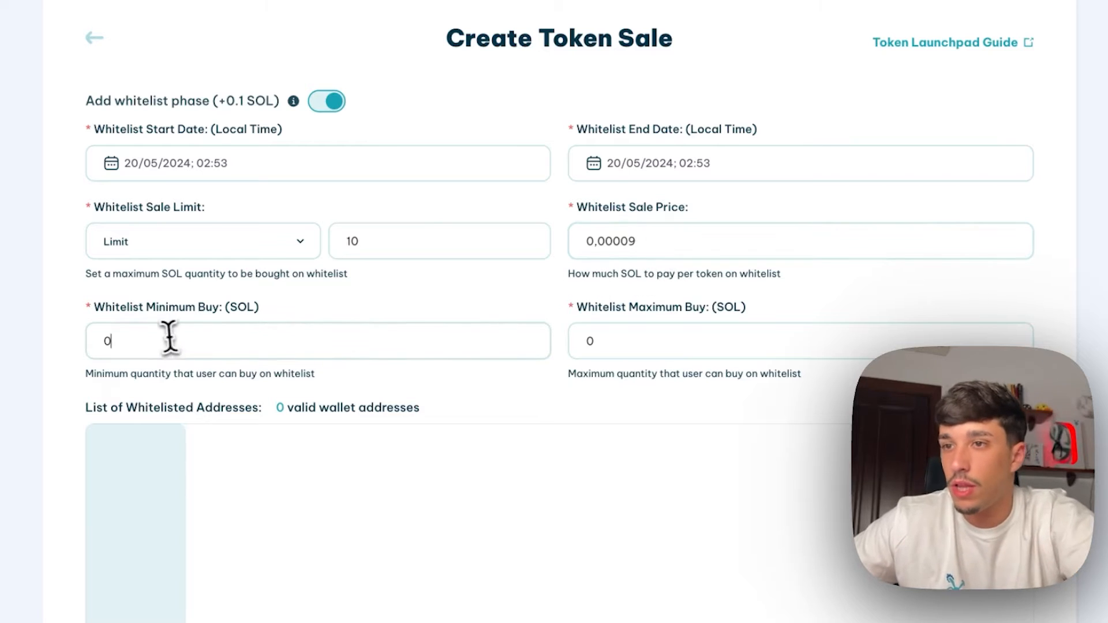
pyautogui.scroll(-1, 145, 306)
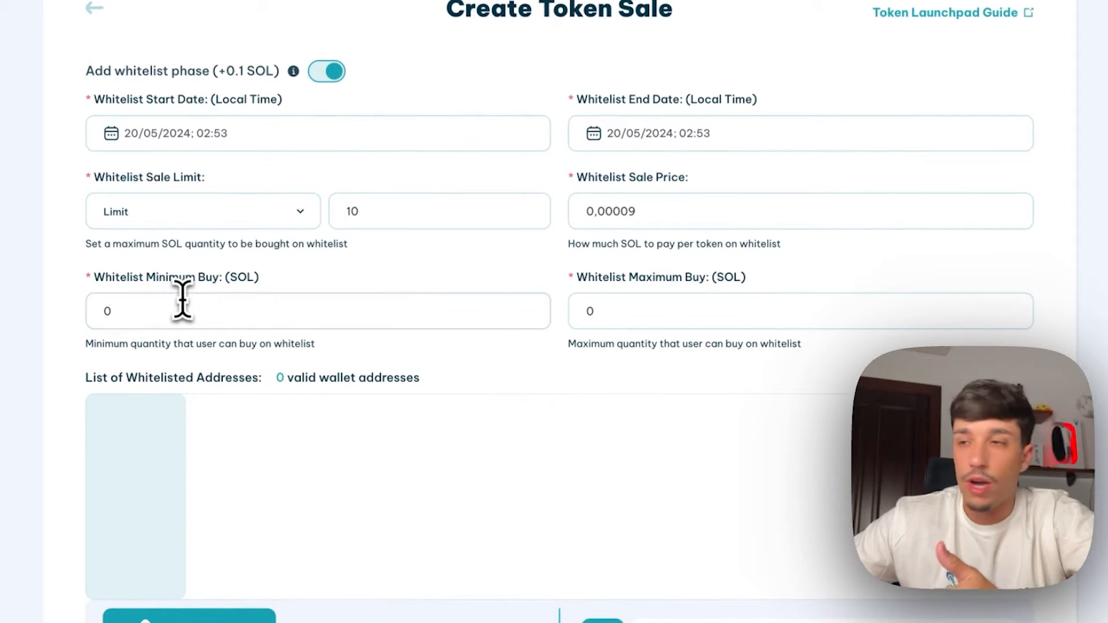
pyautogui.click(230, 313)
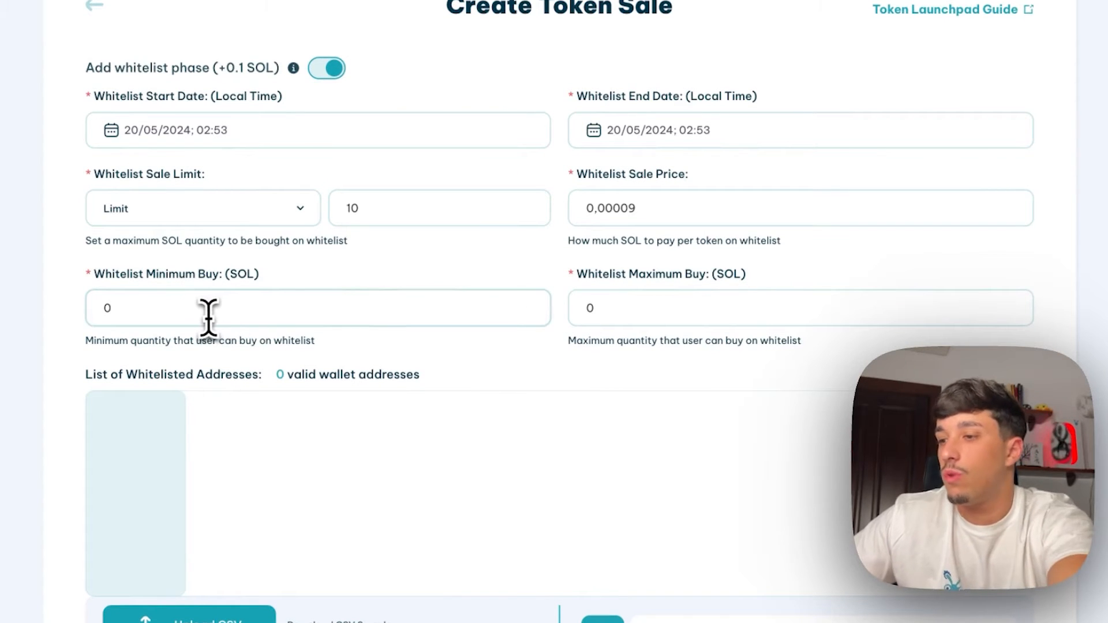
pyautogui.write(',1')
pyautogui.click(594, 310)
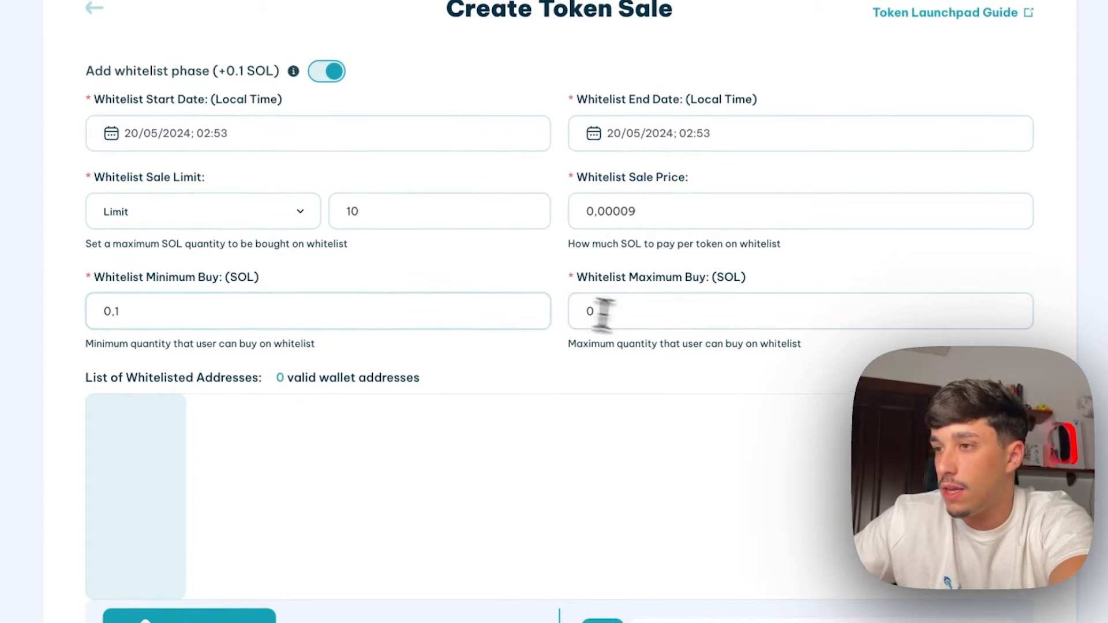
pyautogui.press('BackSpace')
pyautogui.write('10')
pyautogui.scroll(-3, 500, 378)
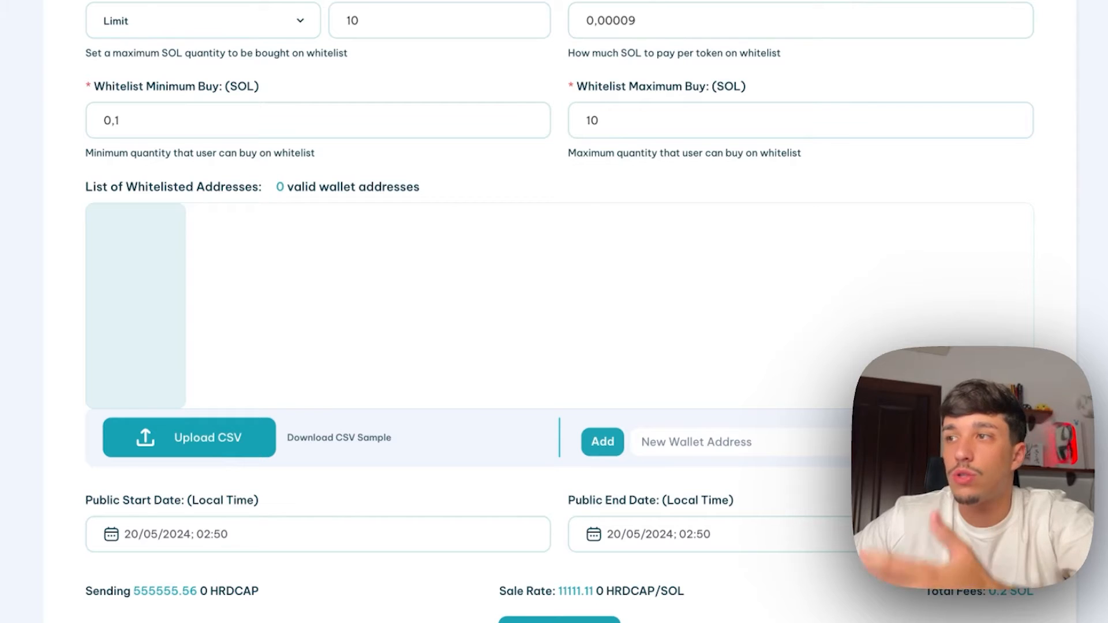
# Copy the wallet's address and add it to the whitelist
pyautogui.click(601, 2)
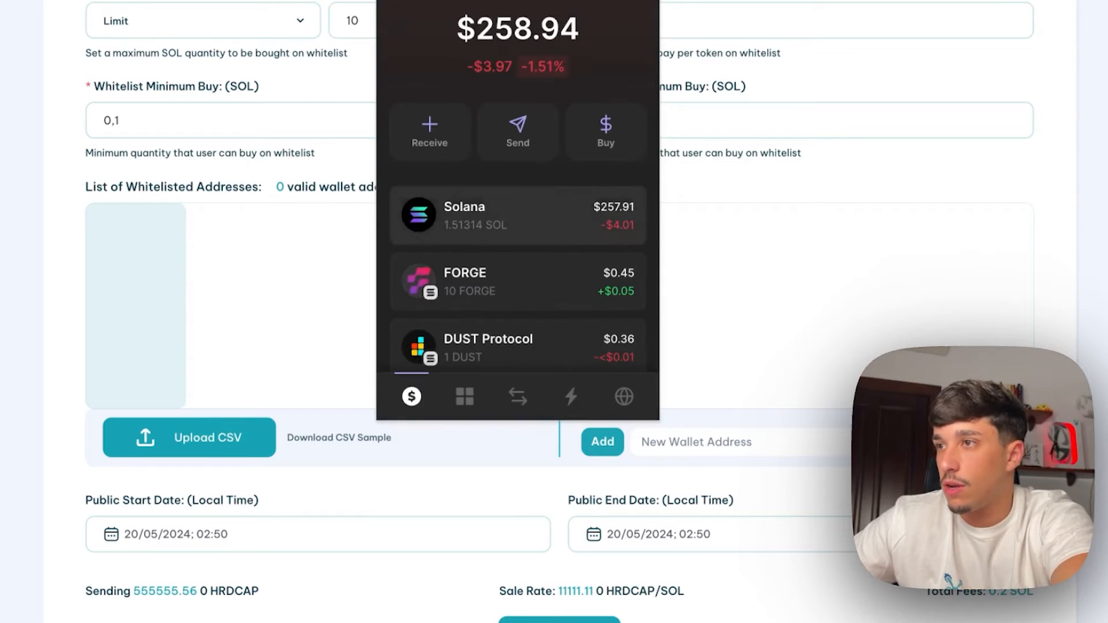
pyautogui.click(692, 413)
pyautogui.click(690, 444)
pyautogui.write('9Gqu9QZ3mpfEqorDSLqsXosK5vqwbvkM9c3Hm2ZnYdks')
pyautogui.click(603, 447)
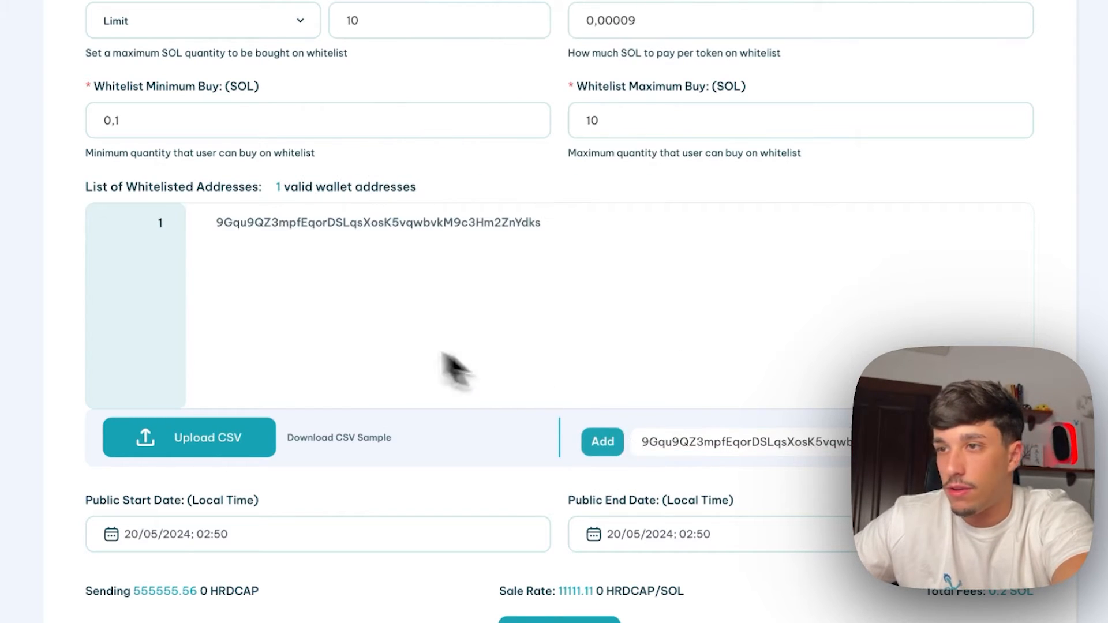
pyautogui.scroll(-1, 354, 403)
pyautogui.scroll(4, 297, 376)
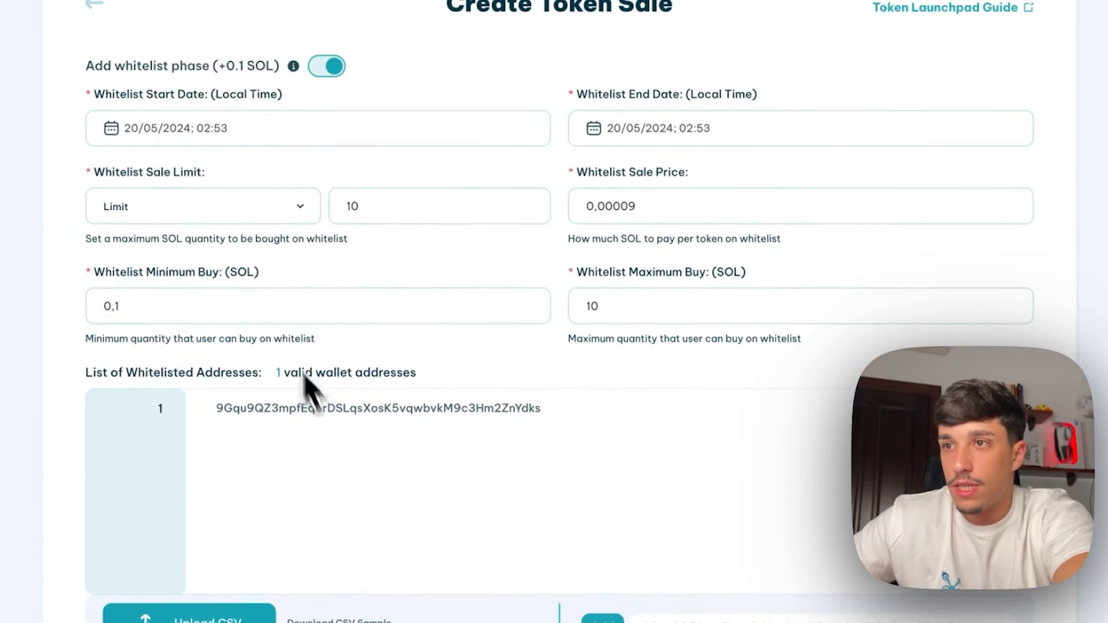
# Switch off the whitelist phase and set the public sale start time to 03:00
pyautogui.click(332, 68)
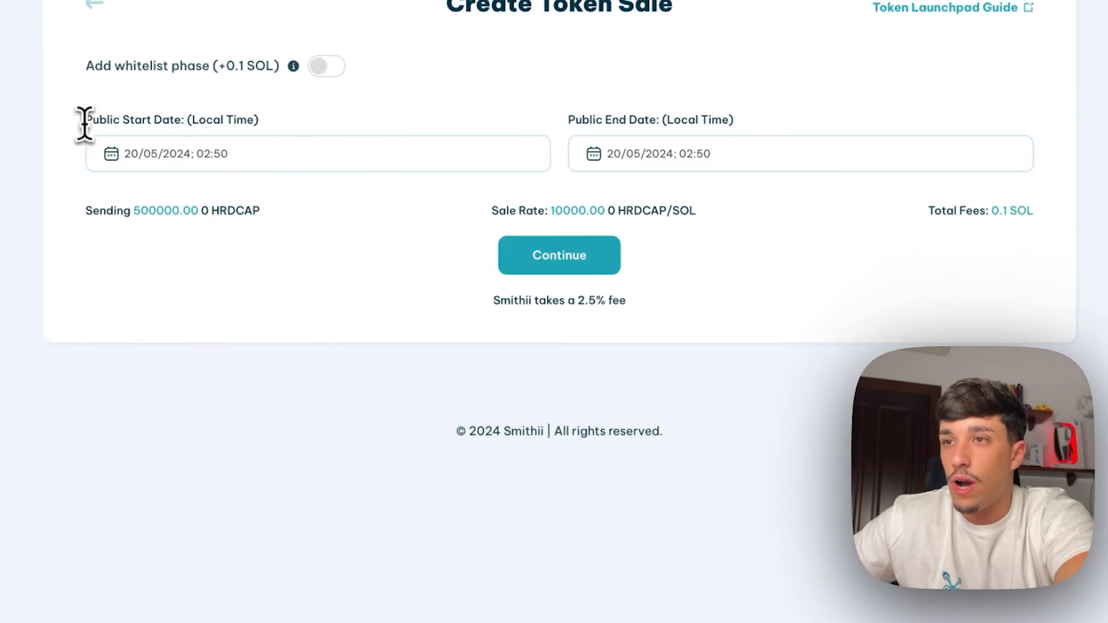
pyautogui.moveTo(82, 120); pyautogui.dragTo(268, 120)
pyautogui.click(200, 164)
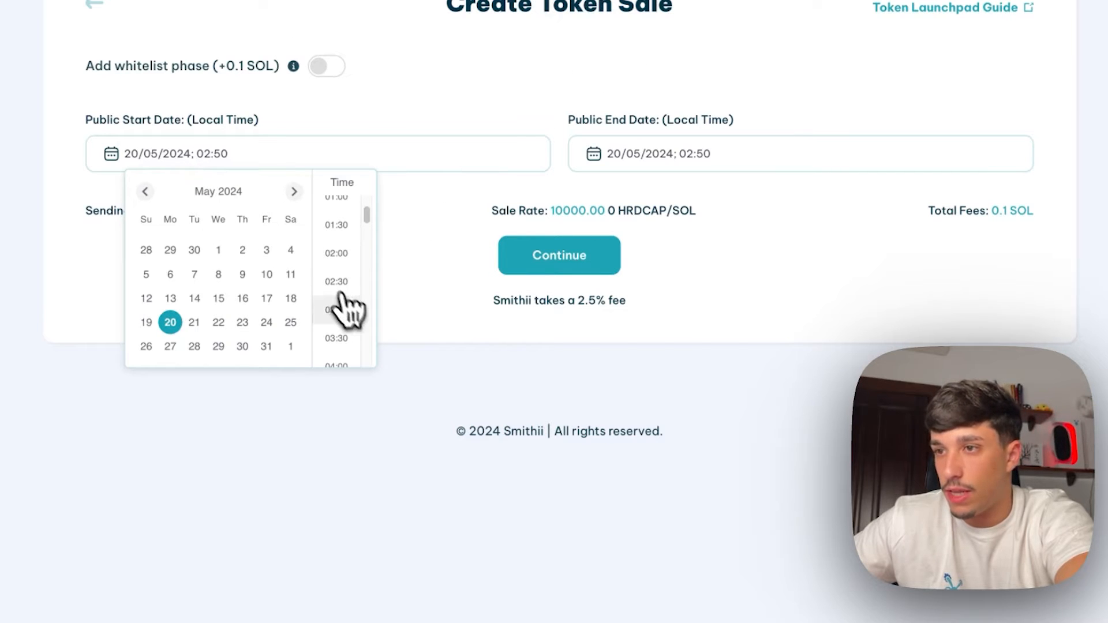
pyautogui.click(347, 310)
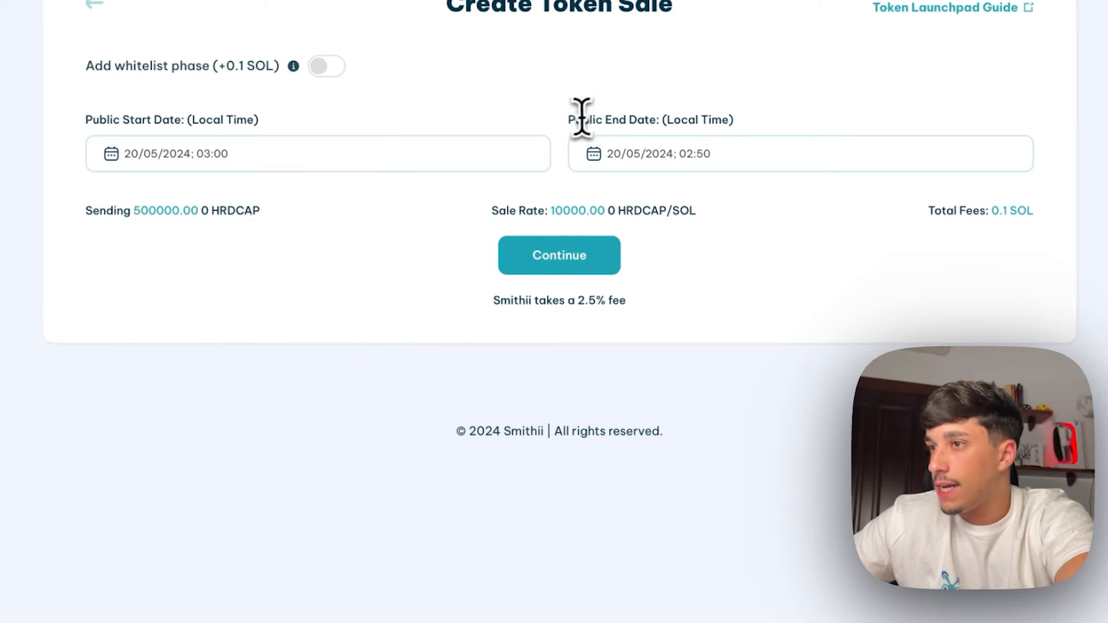
# Set the public sale end to 21/05/2024 03:00 and continue to step 3
pyautogui.moveTo(569, 123); pyautogui.dragTo(753, 135)
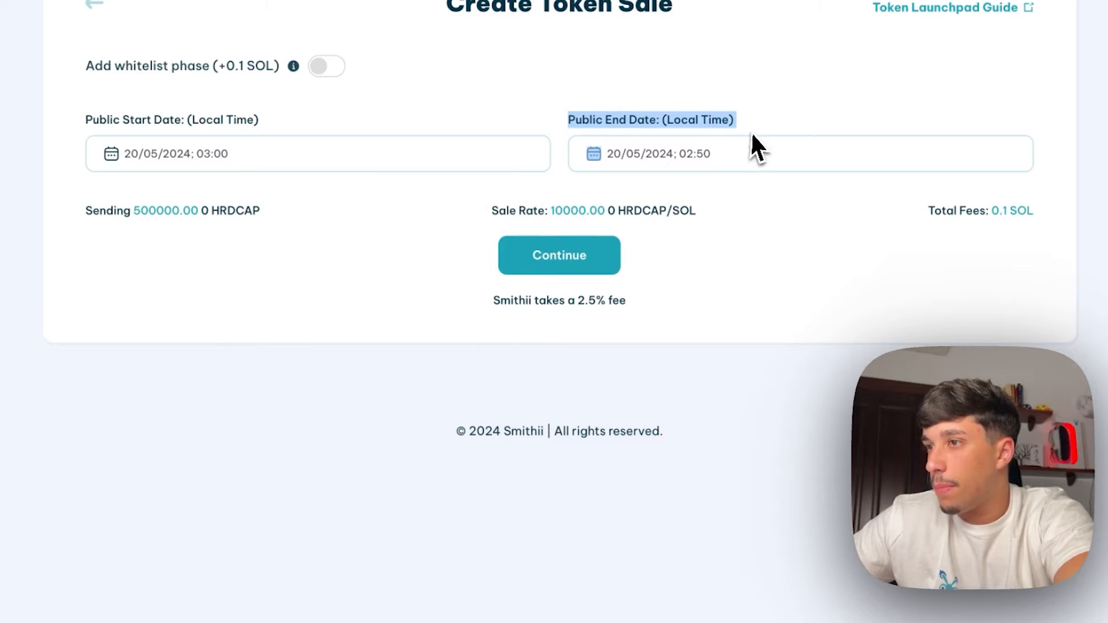
pyautogui.click(715, 122)
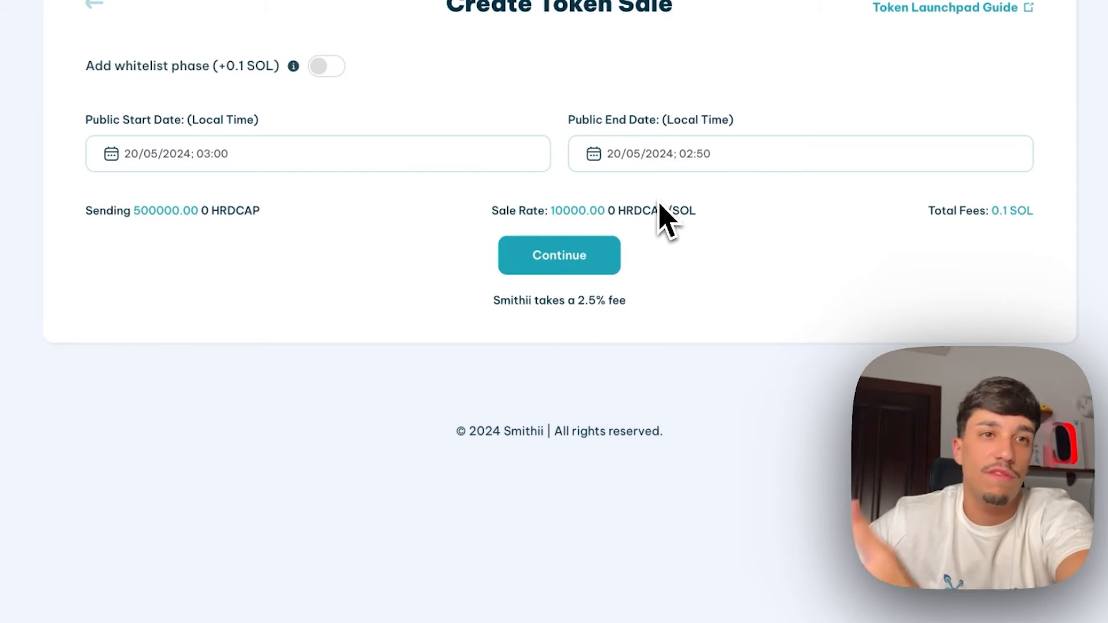
pyautogui.click(729, 160)
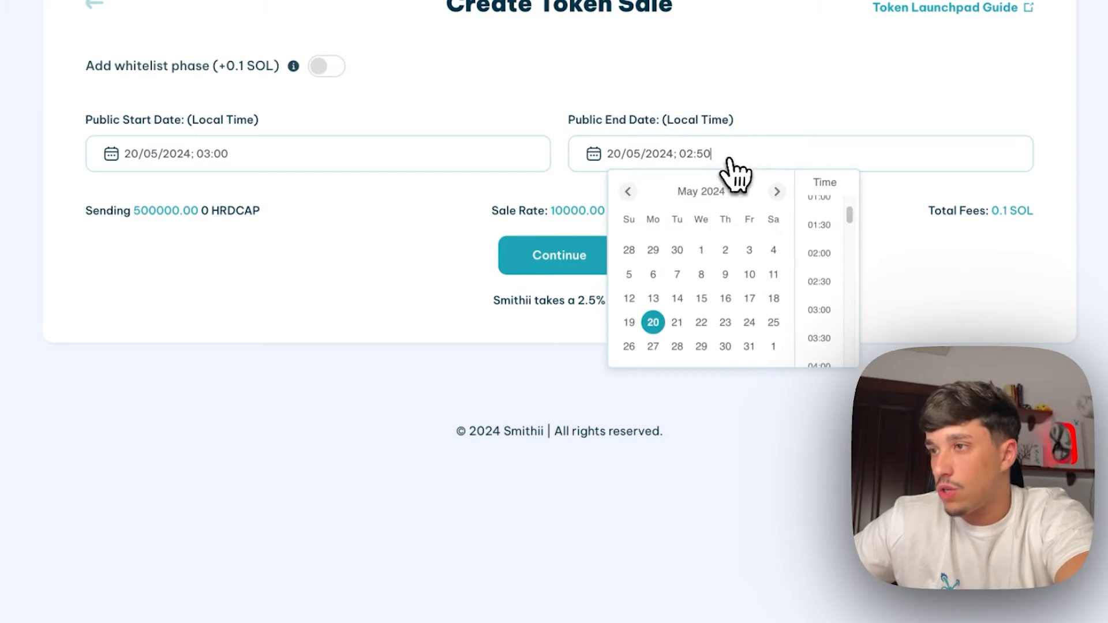
pyautogui.click(679, 324)
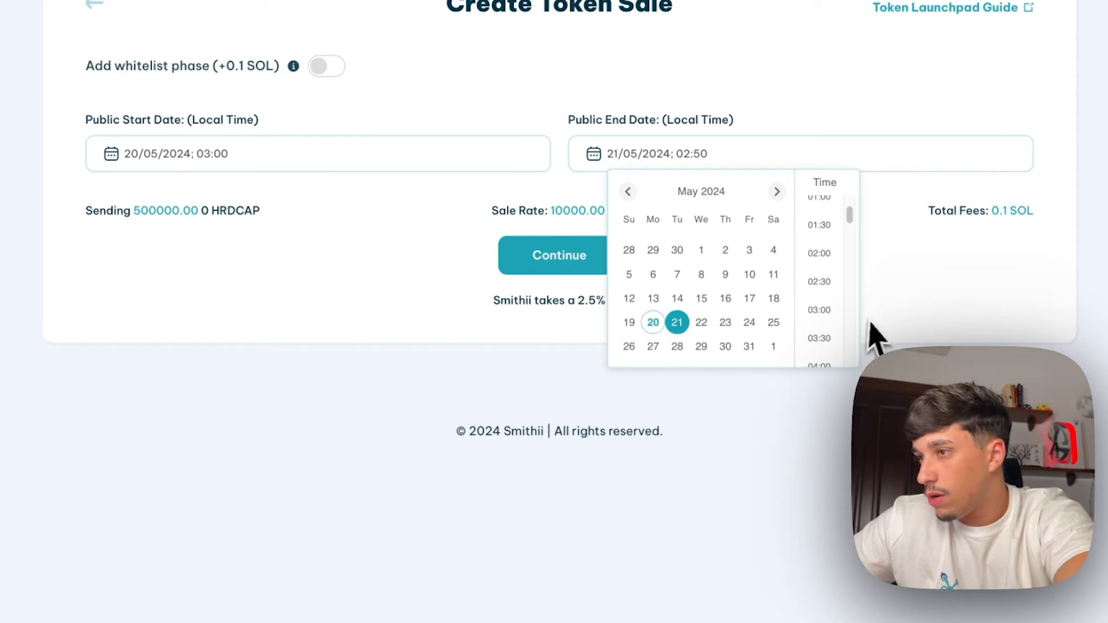
pyautogui.click(831, 317)
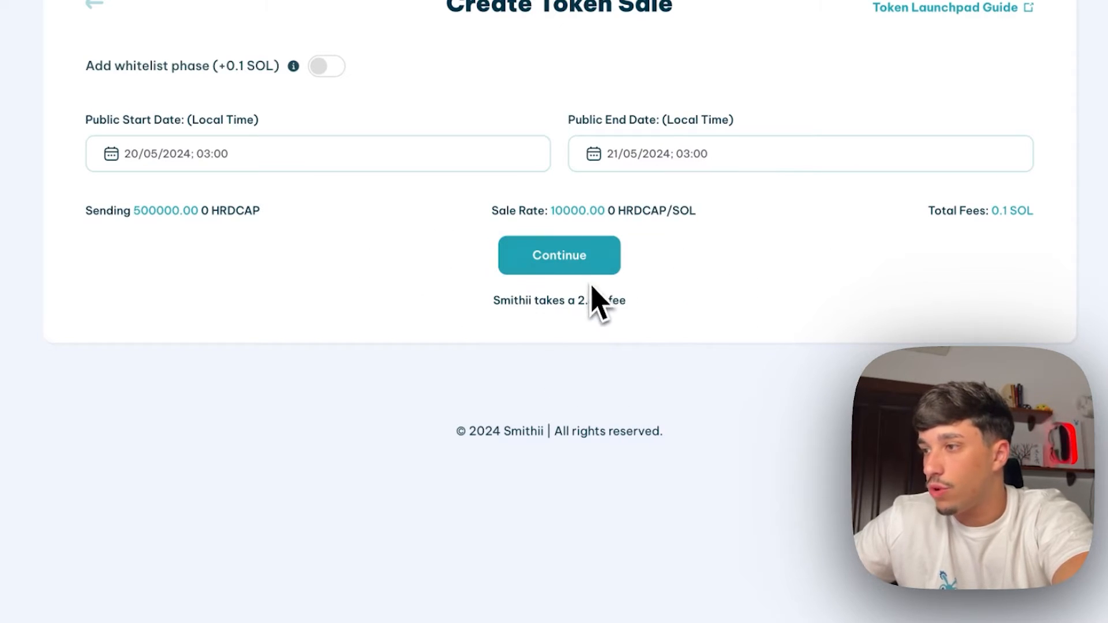
pyautogui.click(556, 257)
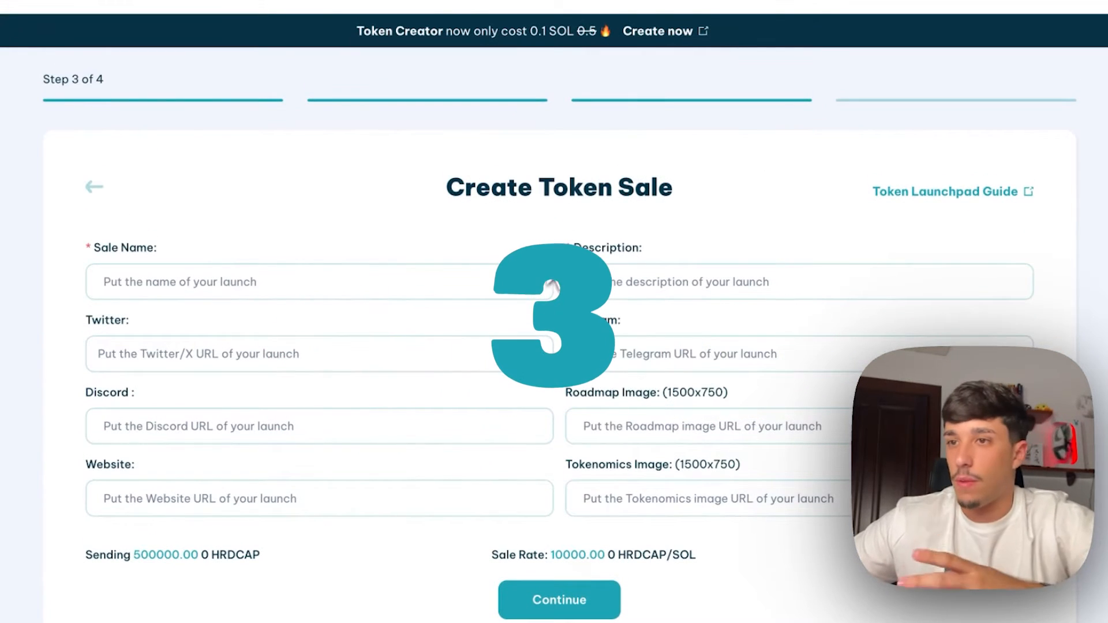
# Name the sale '0 hardcap' and add a short description mentioning 0 hardcap
pyautogui.click(407, 279)
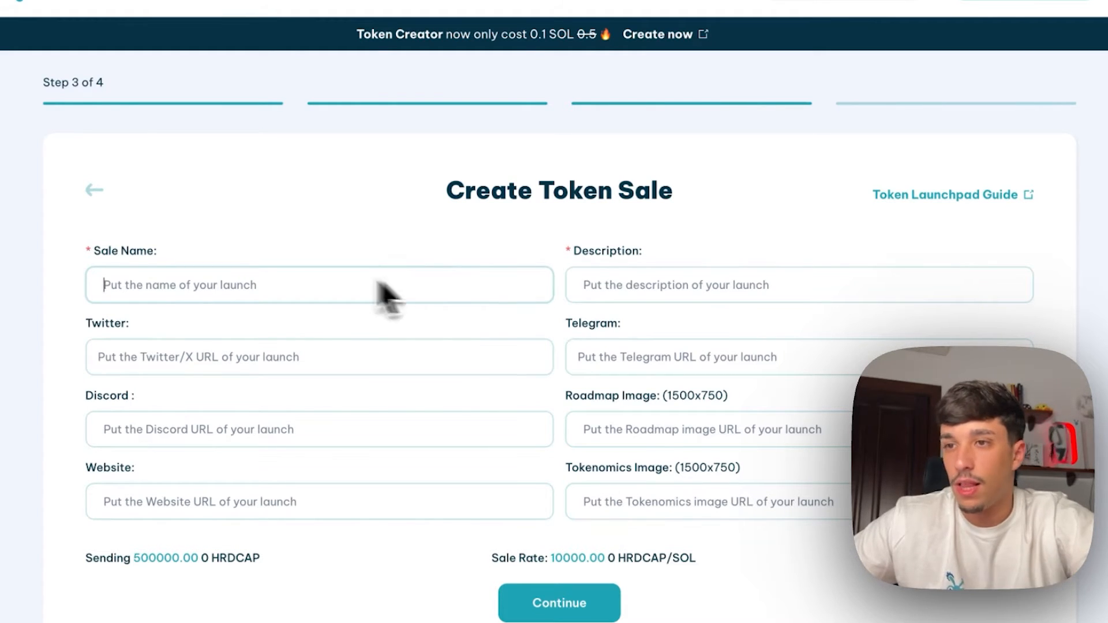
pyautogui.scroll(-1, 347, 294)
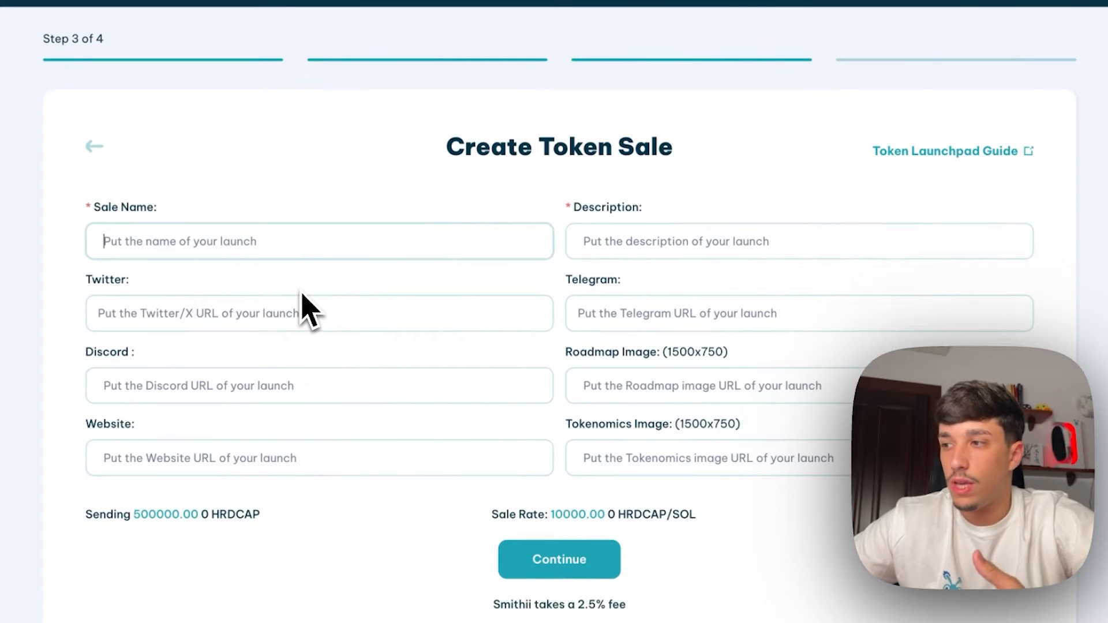
pyautogui.write("'")
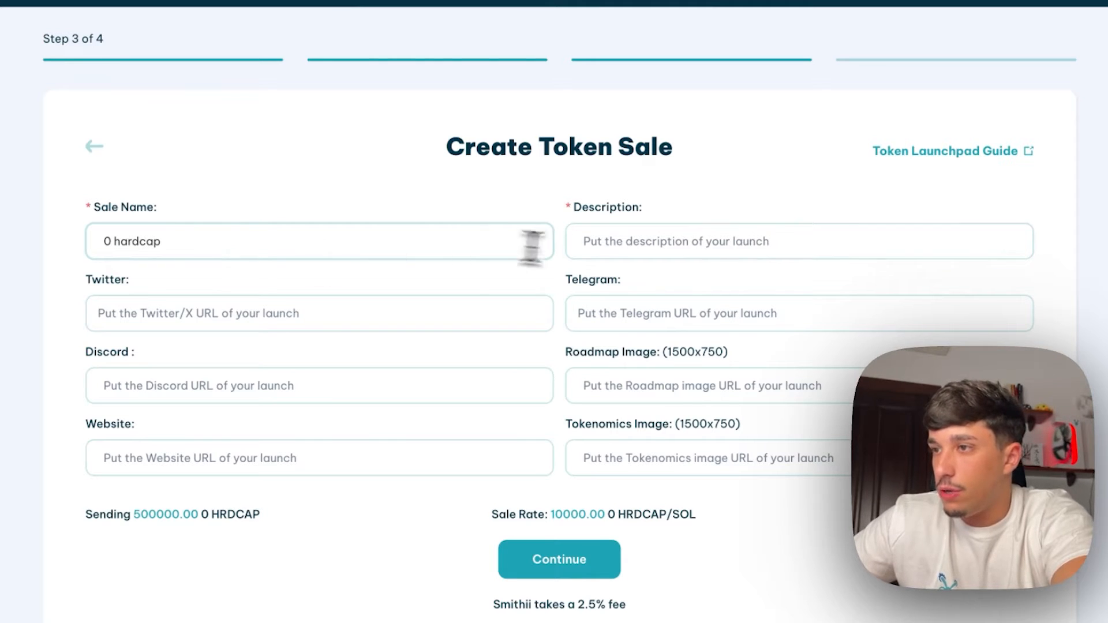
pyautogui.click(638, 240)
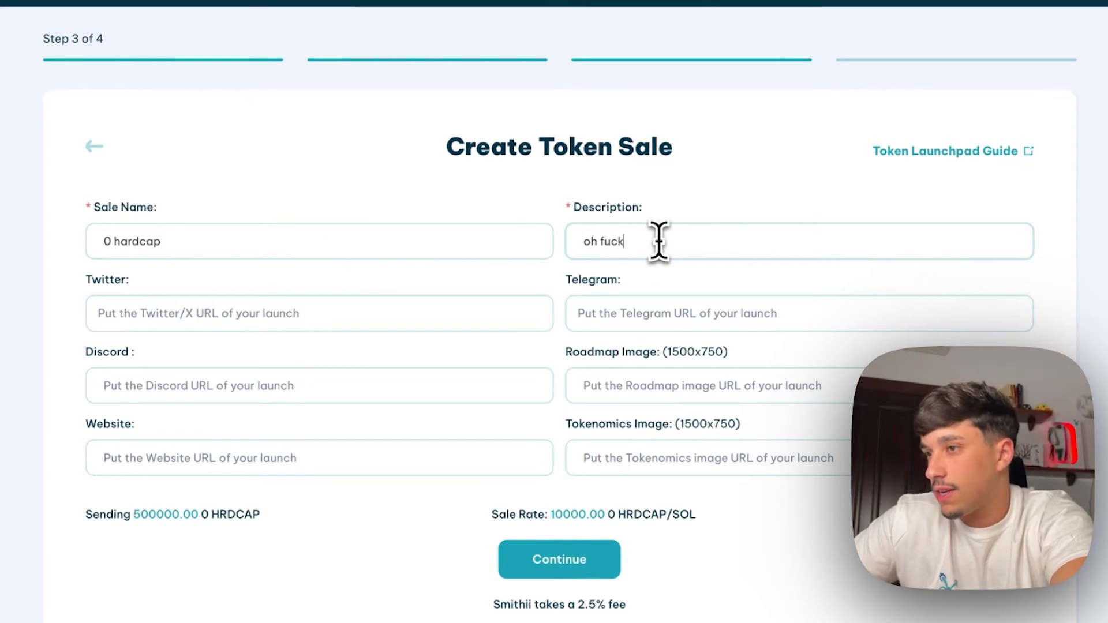
pyautogui.write('oh fuck, 0 hardcap')
# Fill in the project's Twitter link, leaving Telegram and Discord empty
pyautogui.scroll(-2, 658, 240)
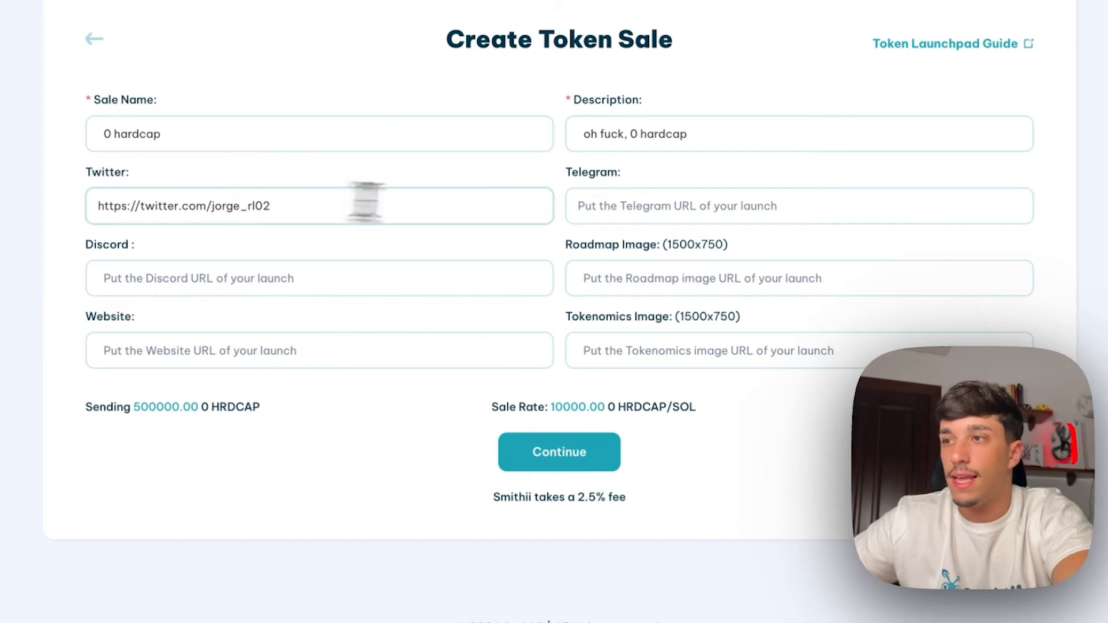
pyautogui.click(643, 198)
pyautogui.click(153, 276)
pyautogui.tripleClick(714, 250)
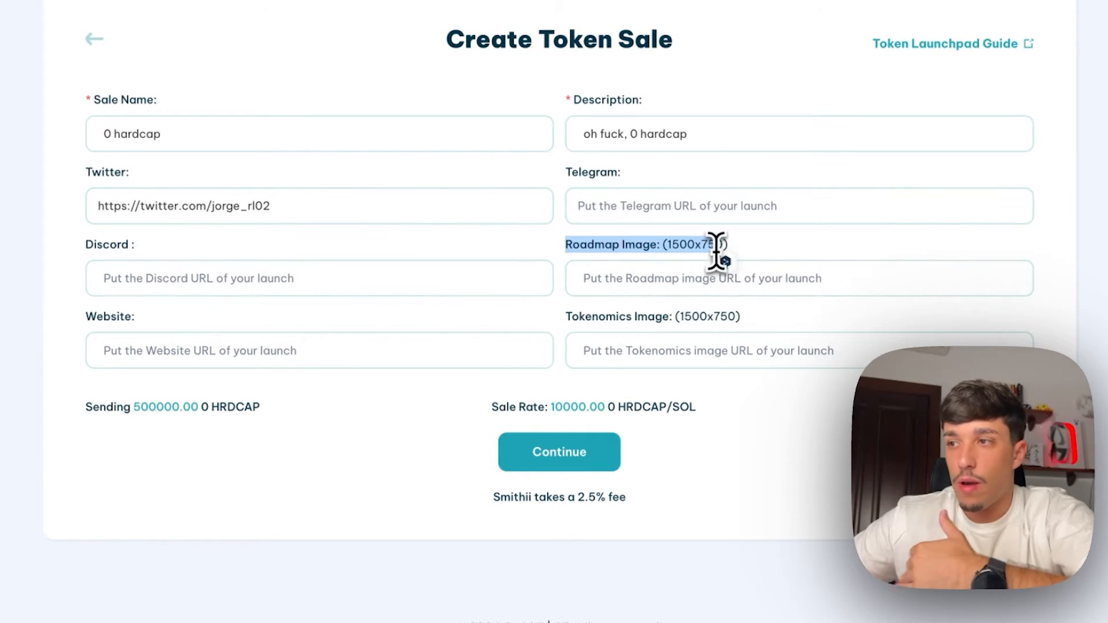
pyautogui.click(709, 249)
pyautogui.click(627, 277)
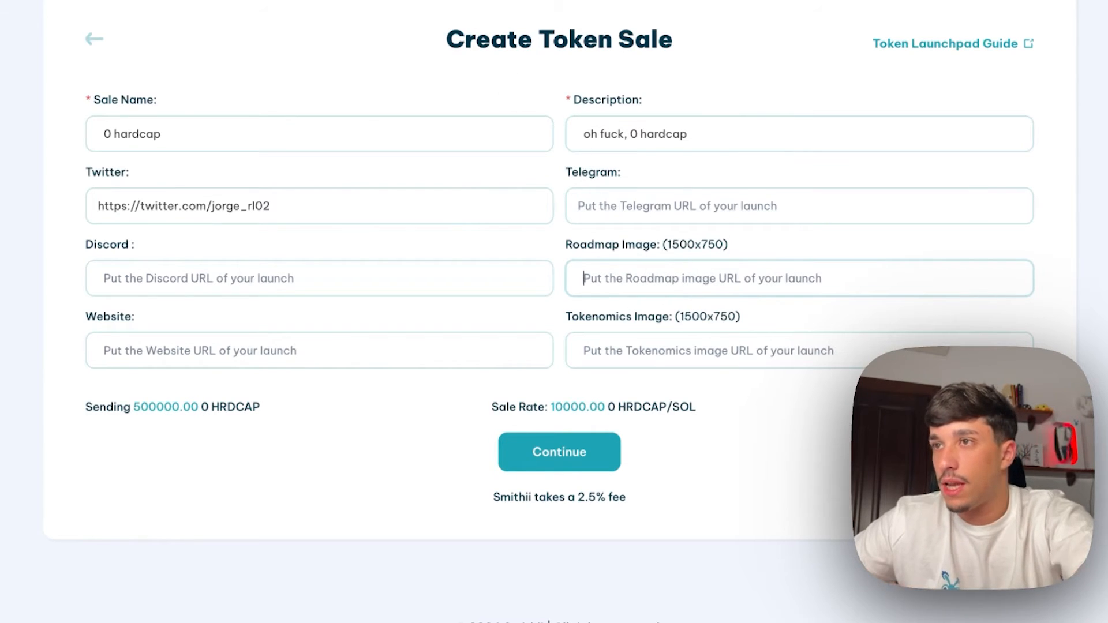
# Load the IPFS parakeet image in a new tab and paste its link as the Roadmap Image
pyautogui.press('super+t')
pyautogui.write('ipfs')
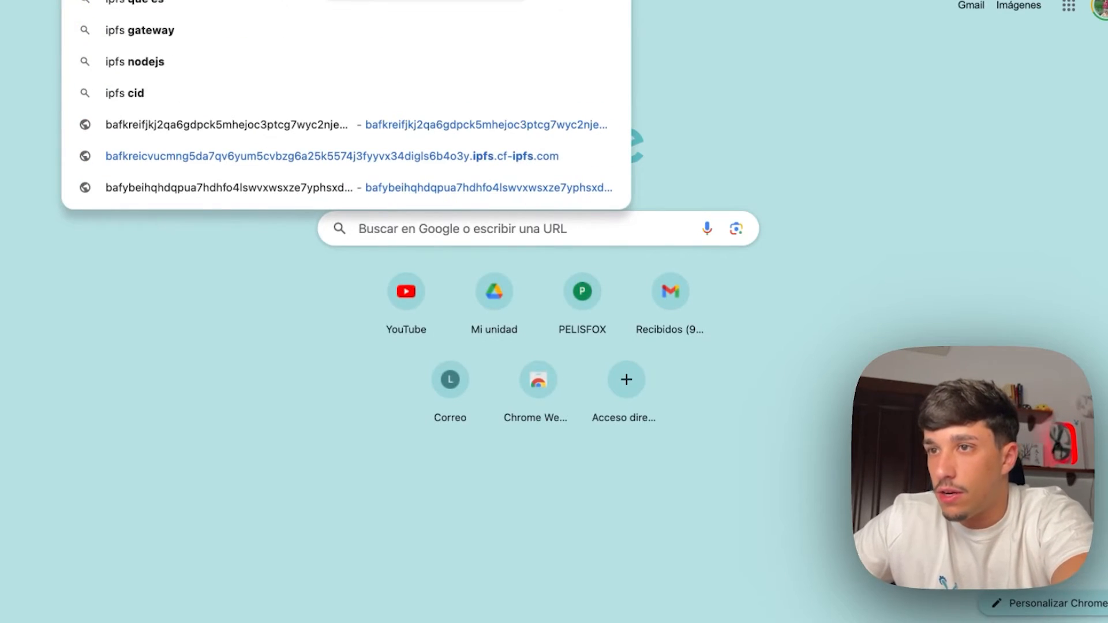
pyautogui.click(295, 131)
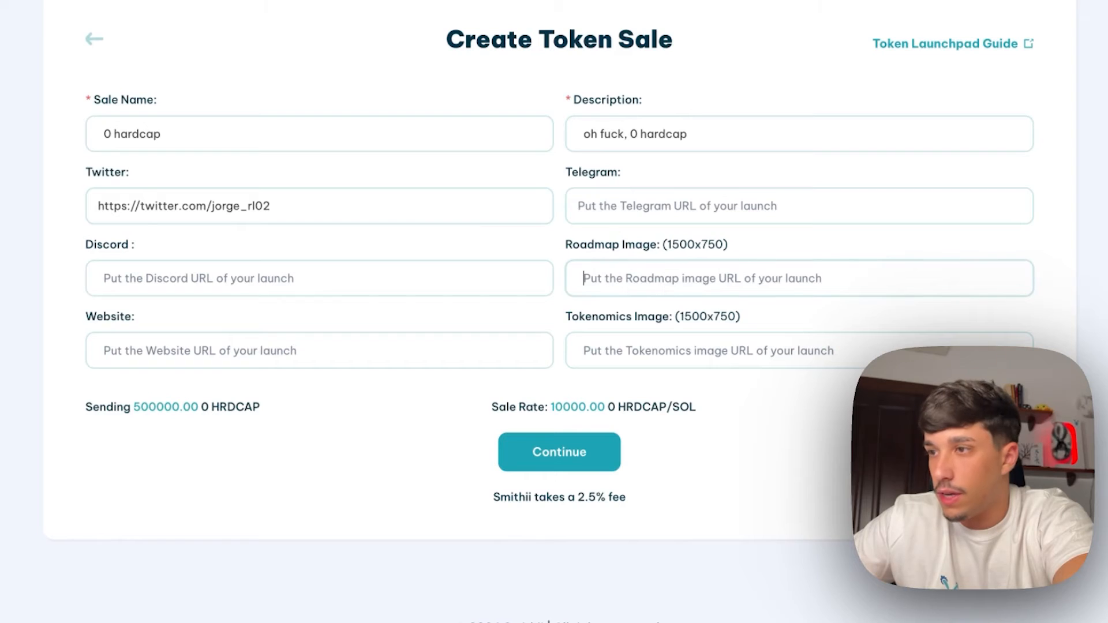
pyautogui.hotkey('ctrl', 'v')
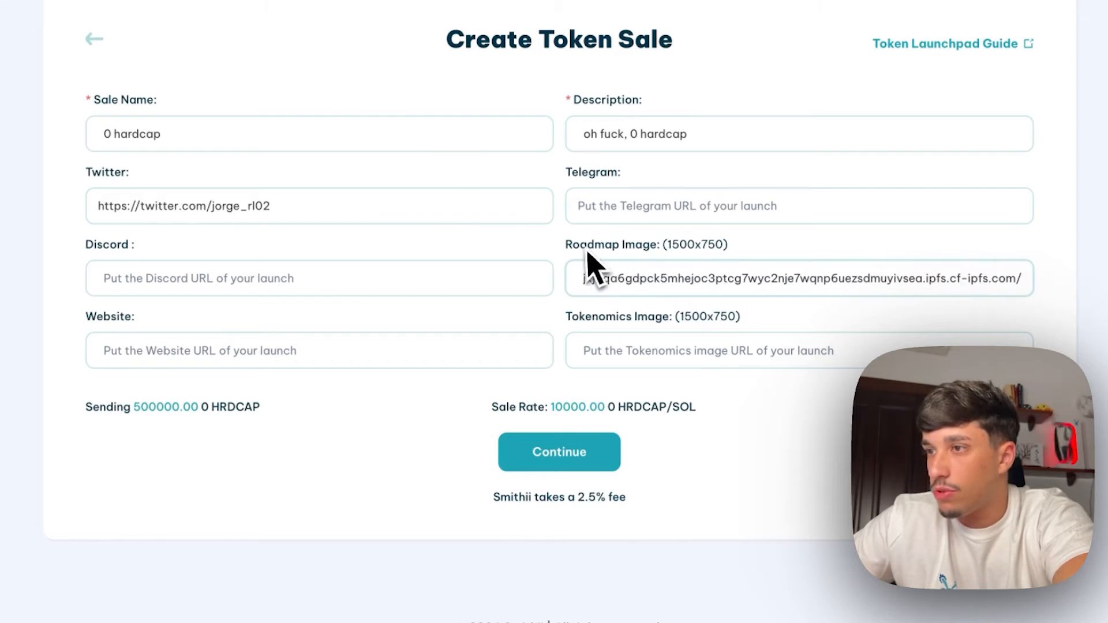
pyautogui.click(263, 350)
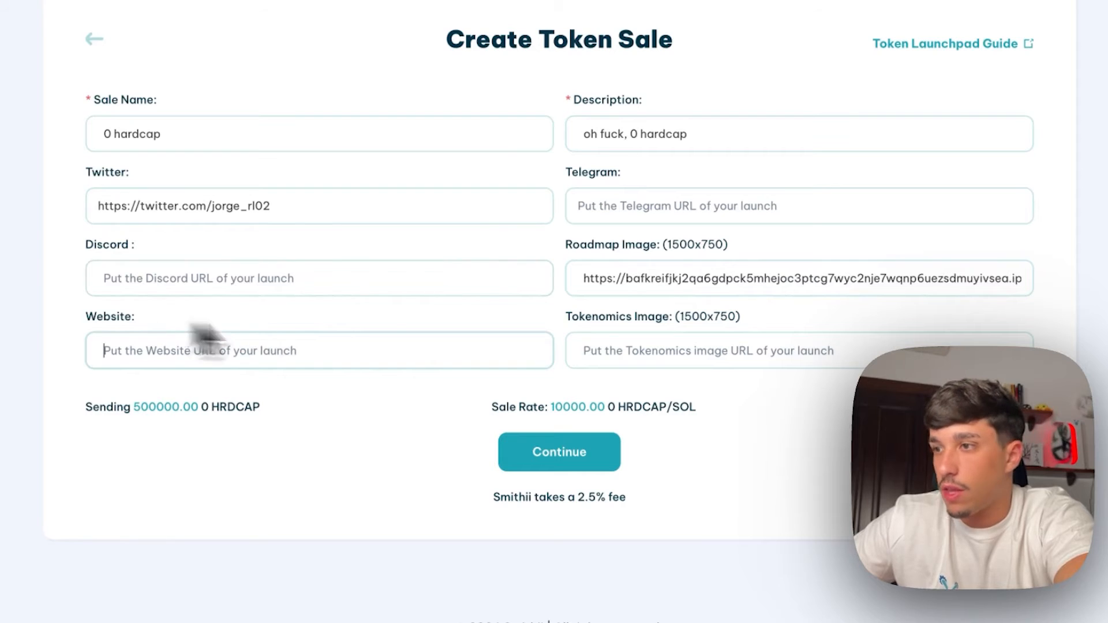
# Paste the same IPFS link as the Tokenomics Image and continue to the launch preview
pyautogui.moveTo(572, 318); pyautogui.dragTo(831, 332)
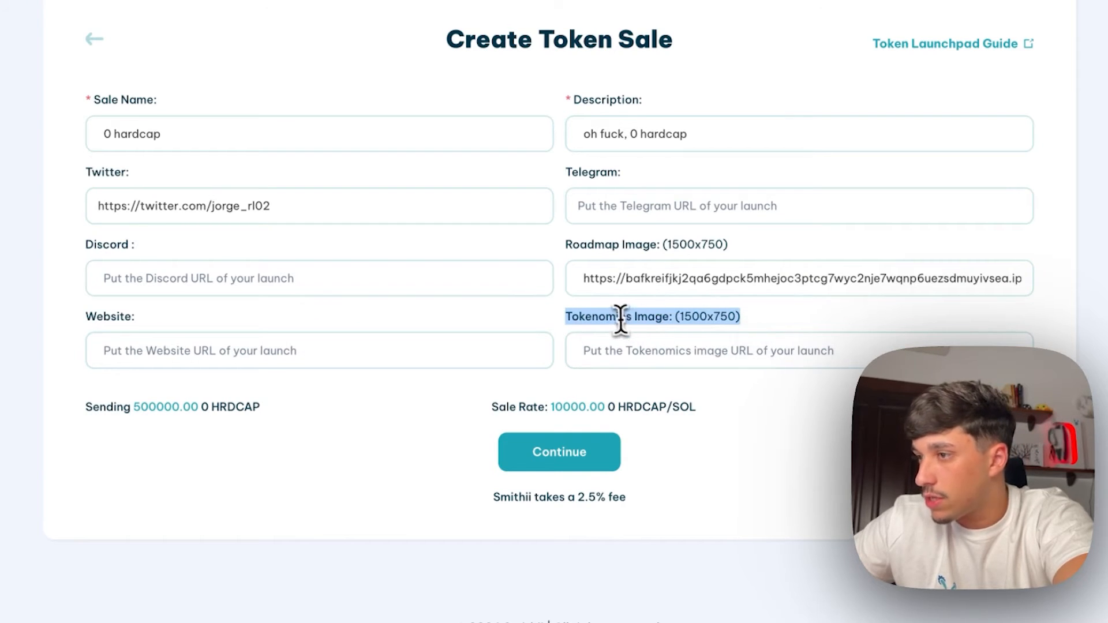
pyautogui.click(589, 326)
pyautogui.scroll(-1, 572, 346)
pyautogui.write('https://bafkreifjkj2qa6gdpck5mhejoc3ptcg7wyc2nje7wqnp6uezsdmuyivsea.ipfs.cf-ipfs.com/')
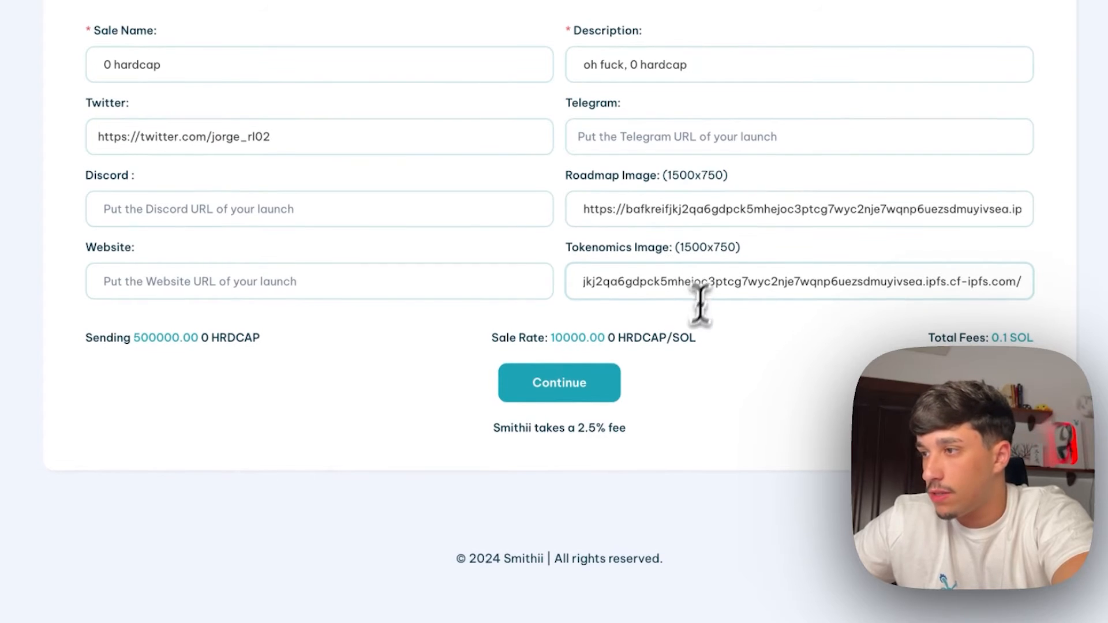
pyautogui.scroll(1, 358, 404)
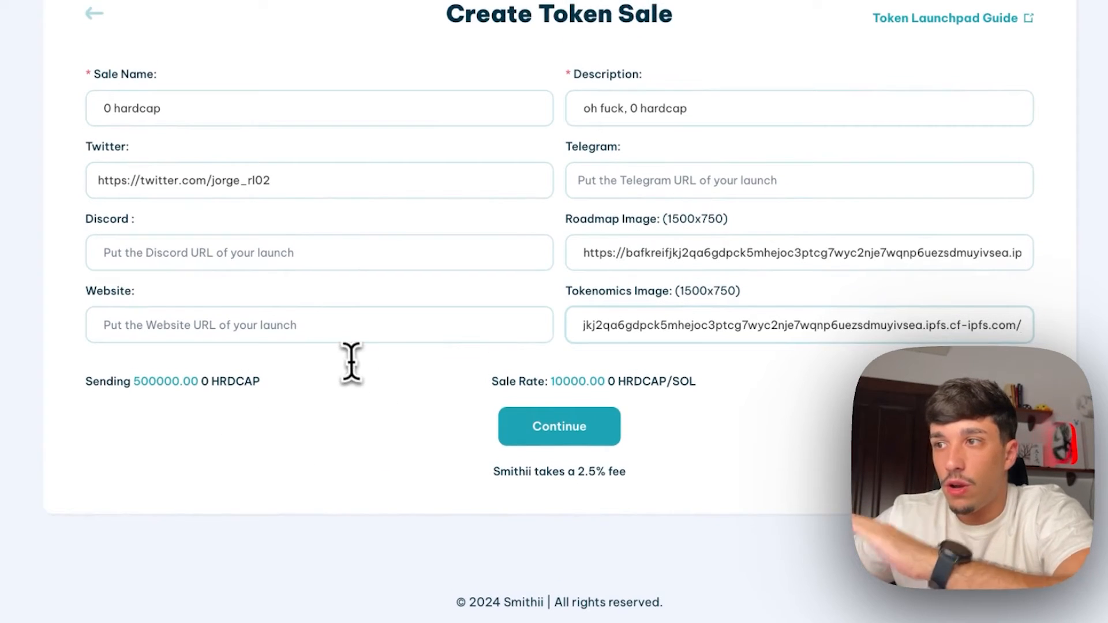
pyautogui.click(554, 445)
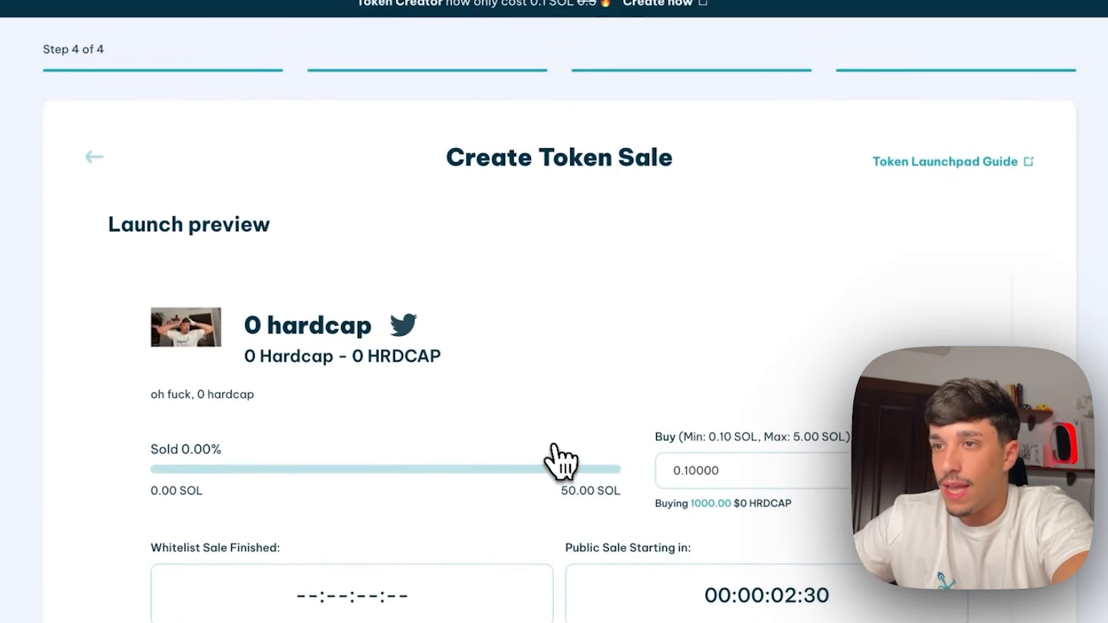
pyautogui.scroll(-1, 366, 309)
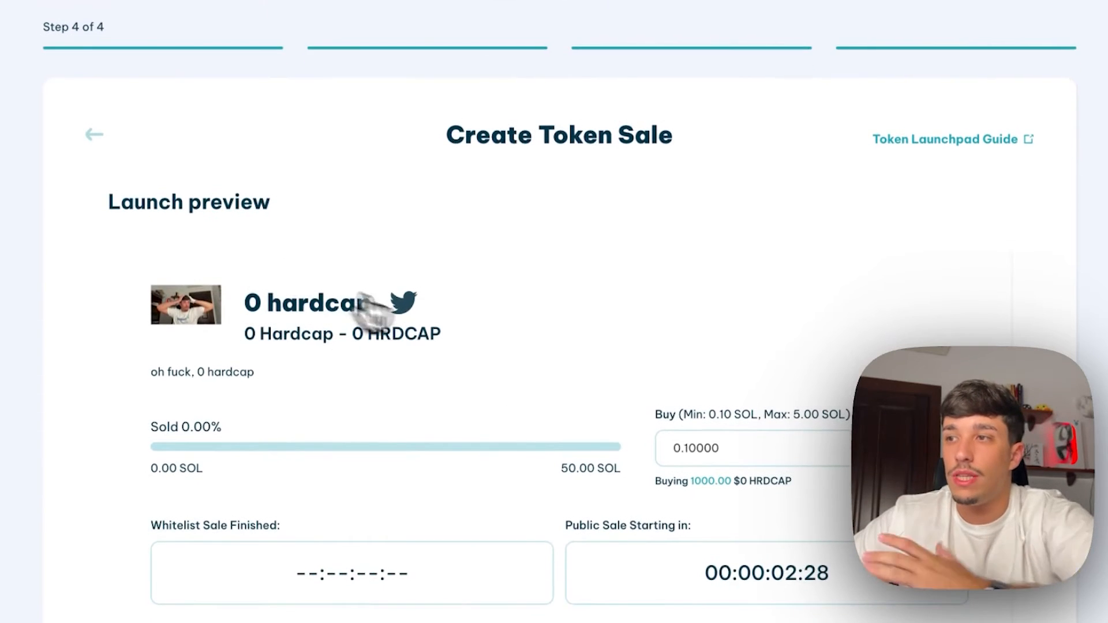
pyautogui.scroll(-1, 456, 322)
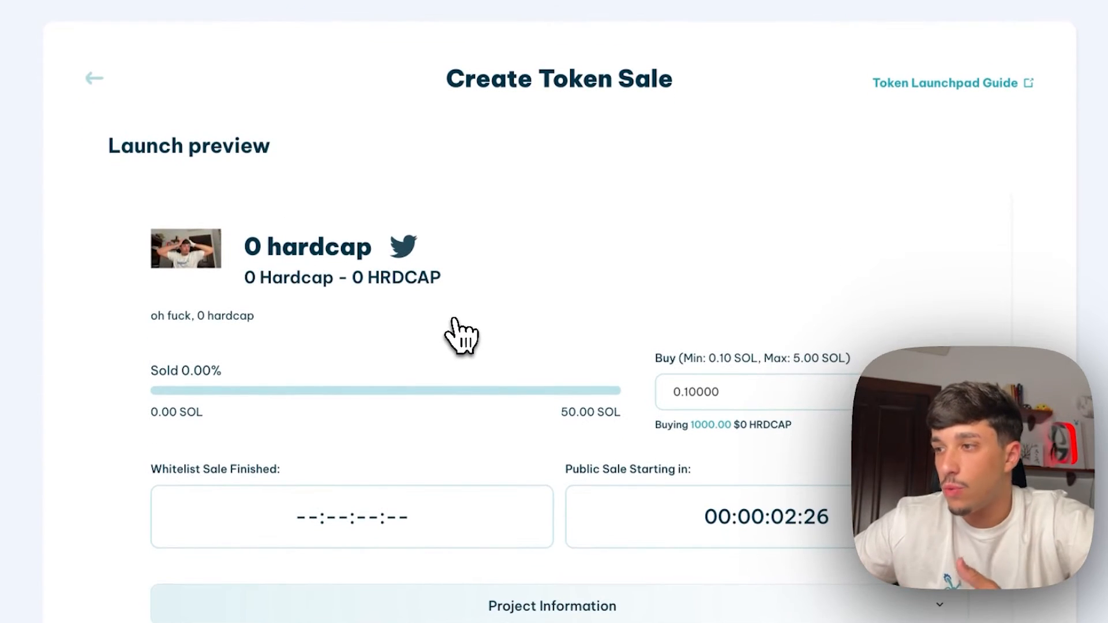
pyautogui.scroll(-1, 456, 326)
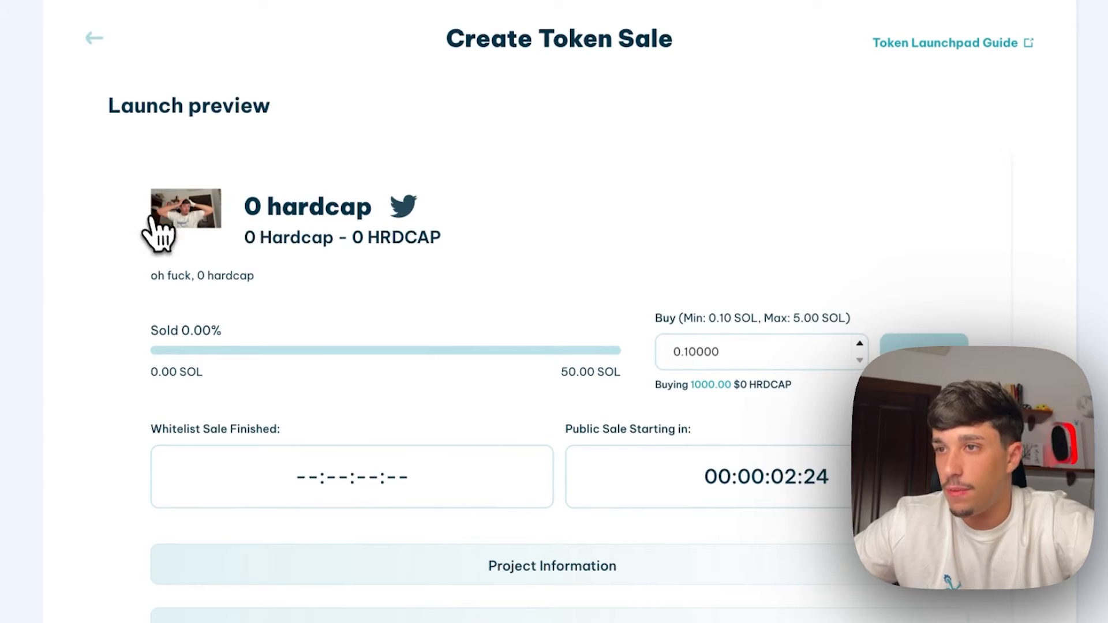
pyautogui.moveTo(240, 227); pyautogui.dragTo(356, 228)
pyautogui.doubleClick(272, 213)
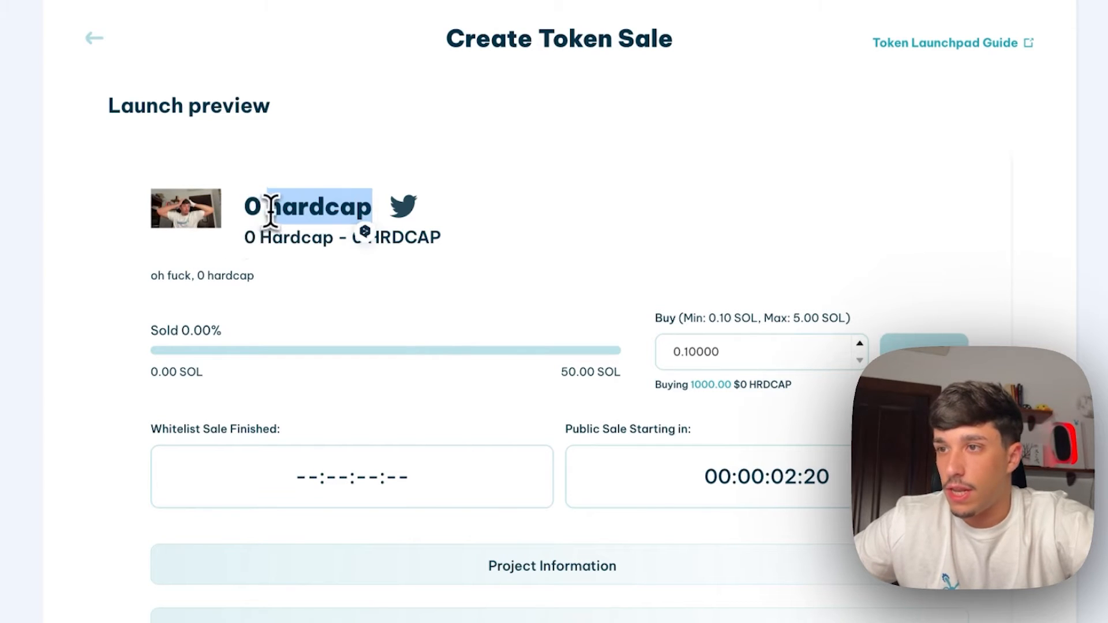
pyautogui.click(401, 226)
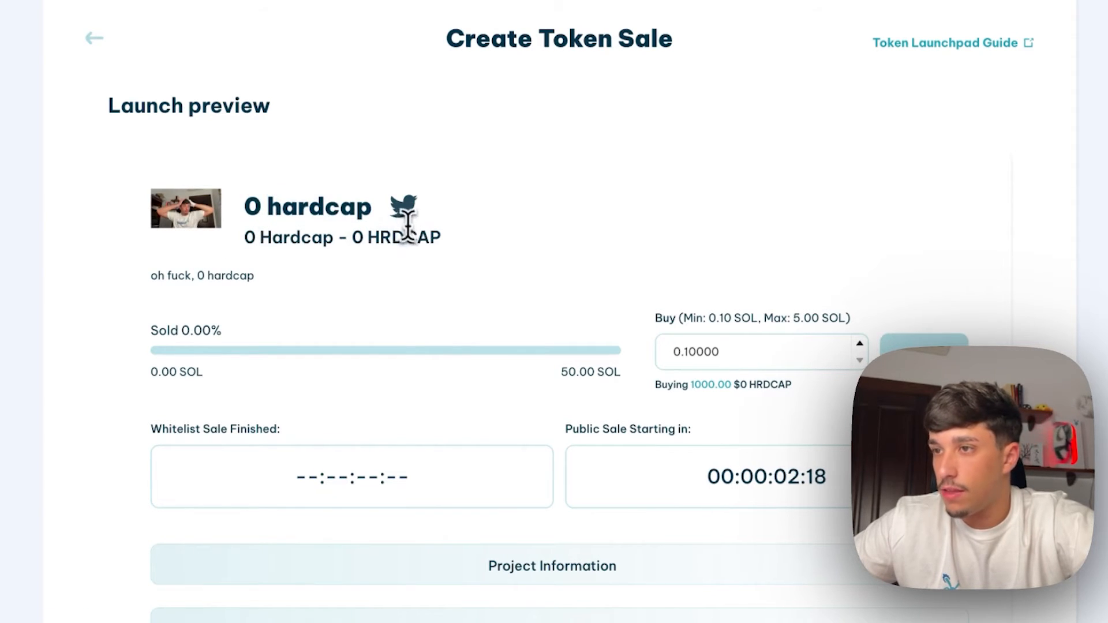
pyautogui.scroll(-1, 248, 193)
pyautogui.moveTo(247, 193); pyautogui.dragTo(442, 195)
pyautogui.click(313, 203)
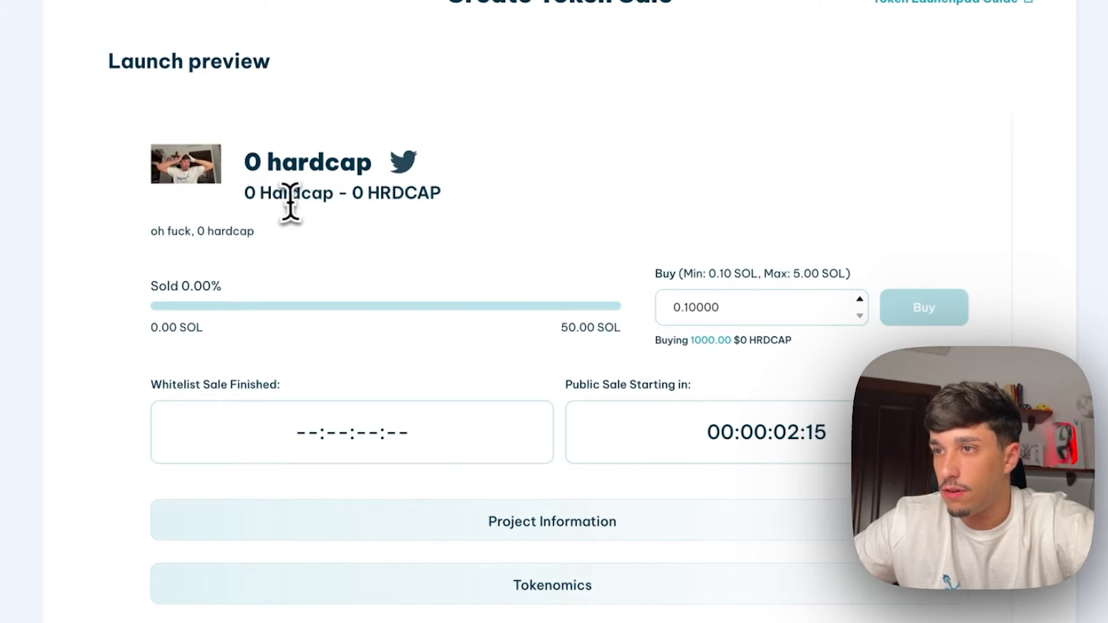
pyautogui.scroll(-1, 404, 224)
pyautogui.tripleClick(173, 201)
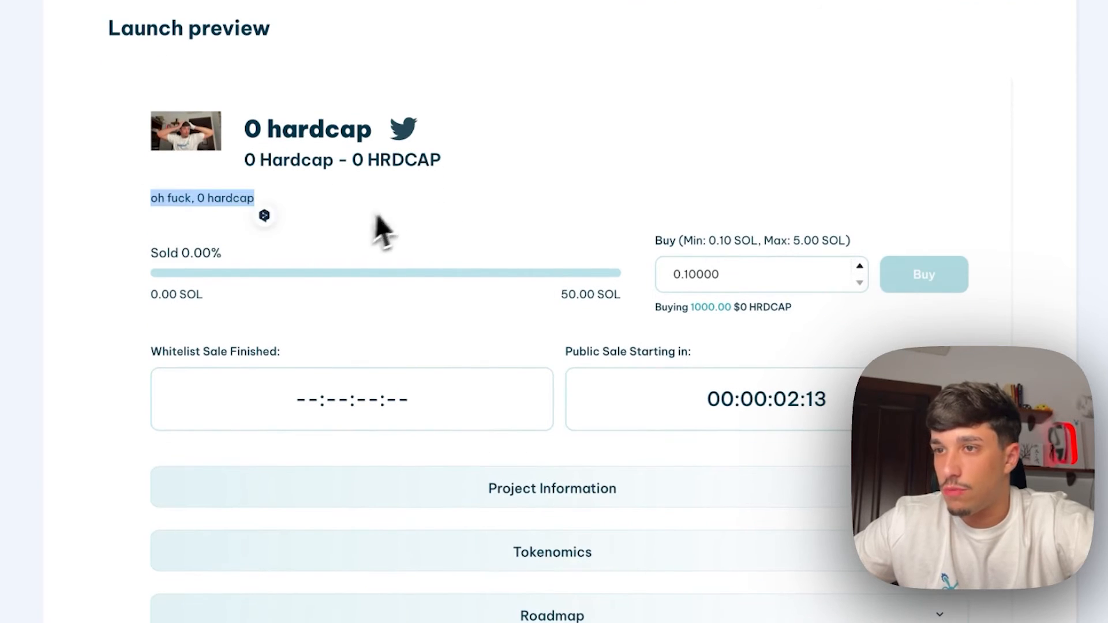
pyautogui.click(287, 252)
pyautogui.scroll(-1, 641, 249)
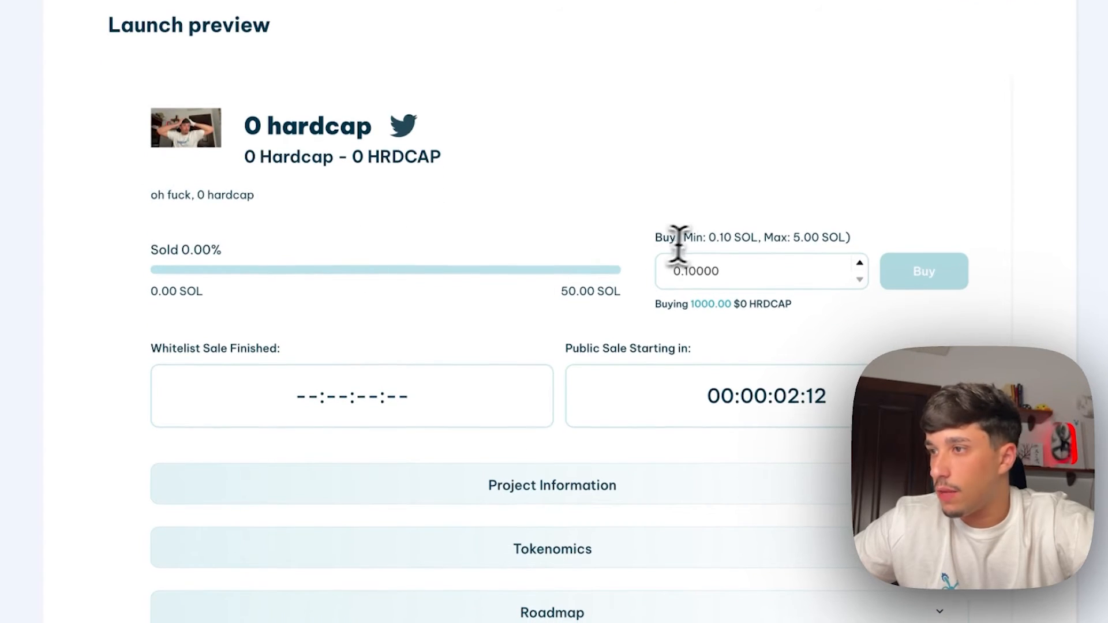
pyautogui.moveTo(696, 239); pyautogui.dragTo(813, 237)
pyautogui.scroll(-1, 576, 260)
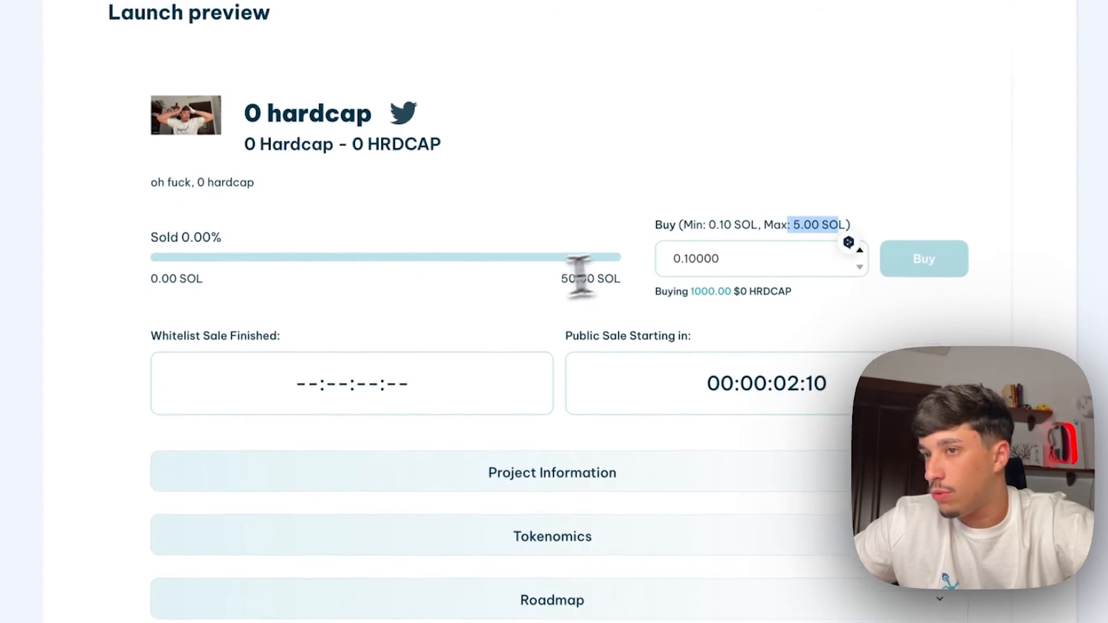
pyautogui.moveTo(643, 372); pyautogui.dragTo(824, 354)
pyautogui.scroll(-3, 751, 369)
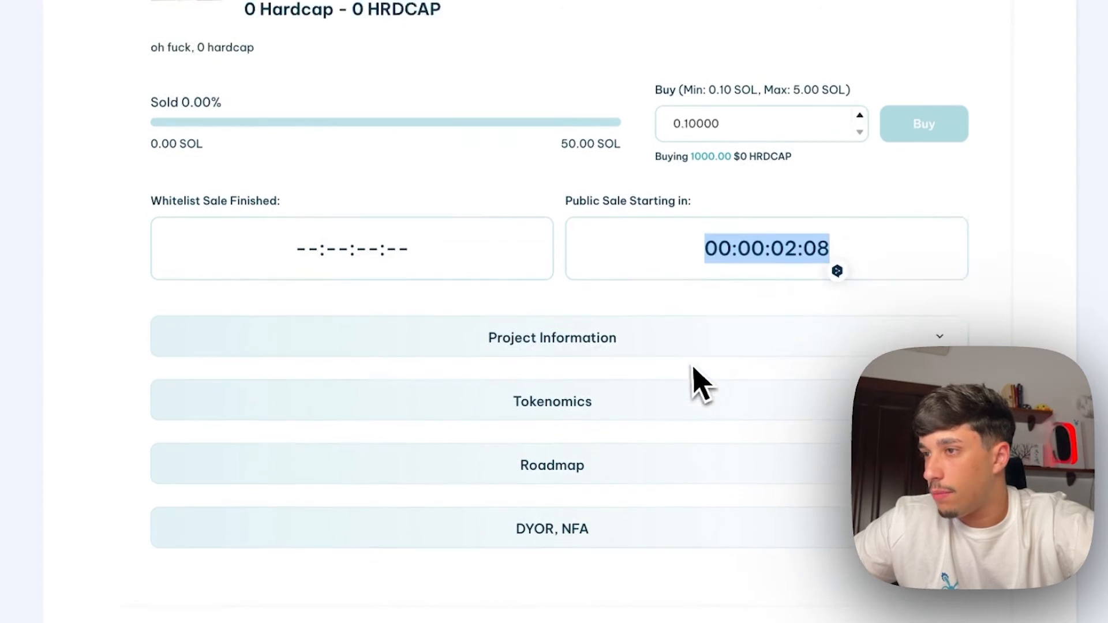
pyautogui.click(564, 317)
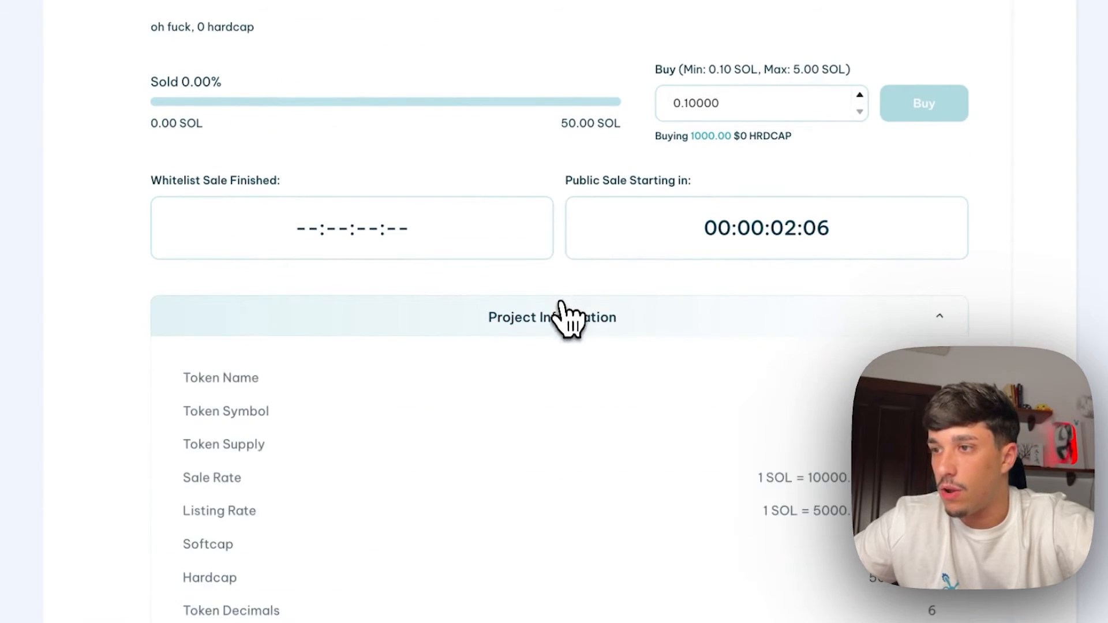
pyautogui.scroll(-5, 527, 242)
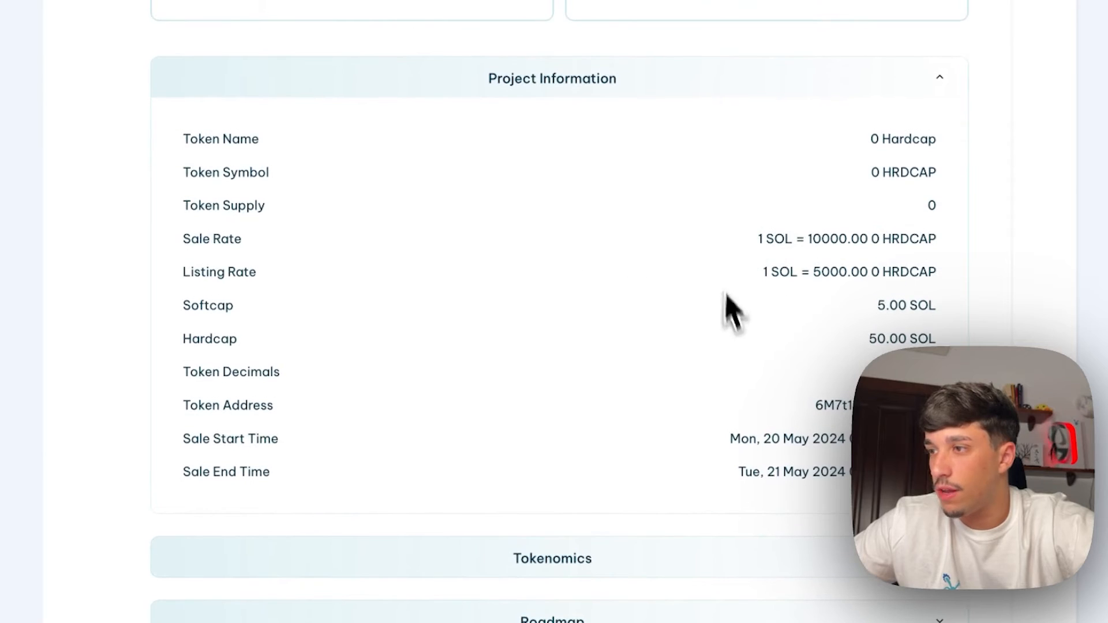
pyautogui.scroll(-3, 651, 292)
pyautogui.click(554, 383)
pyautogui.scroll(3, 525, 323)
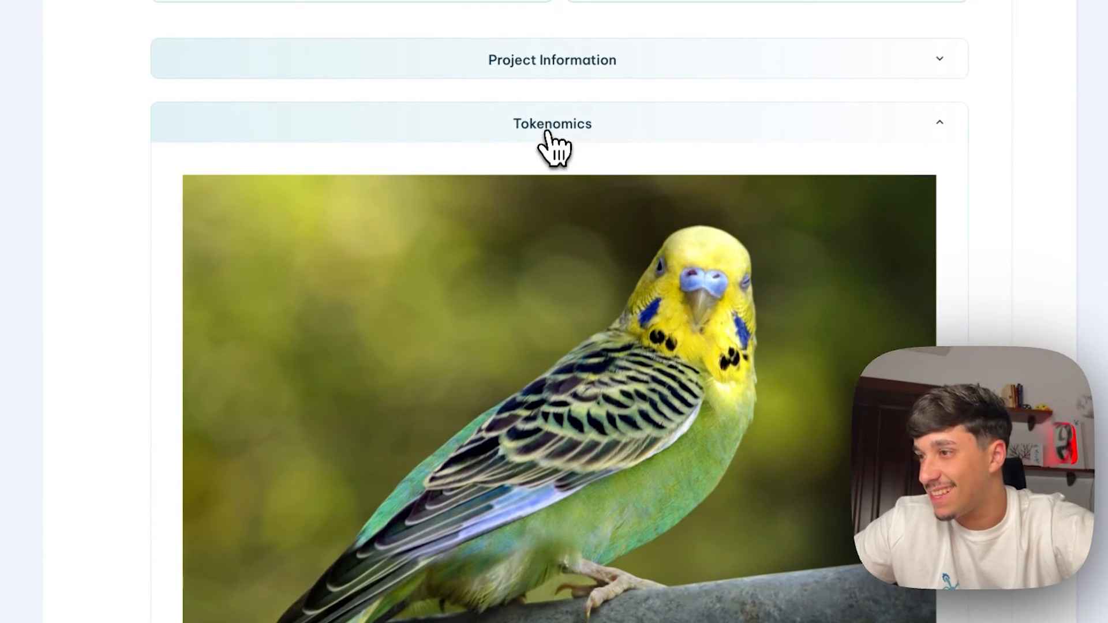
pyautogui.click(549, 136)
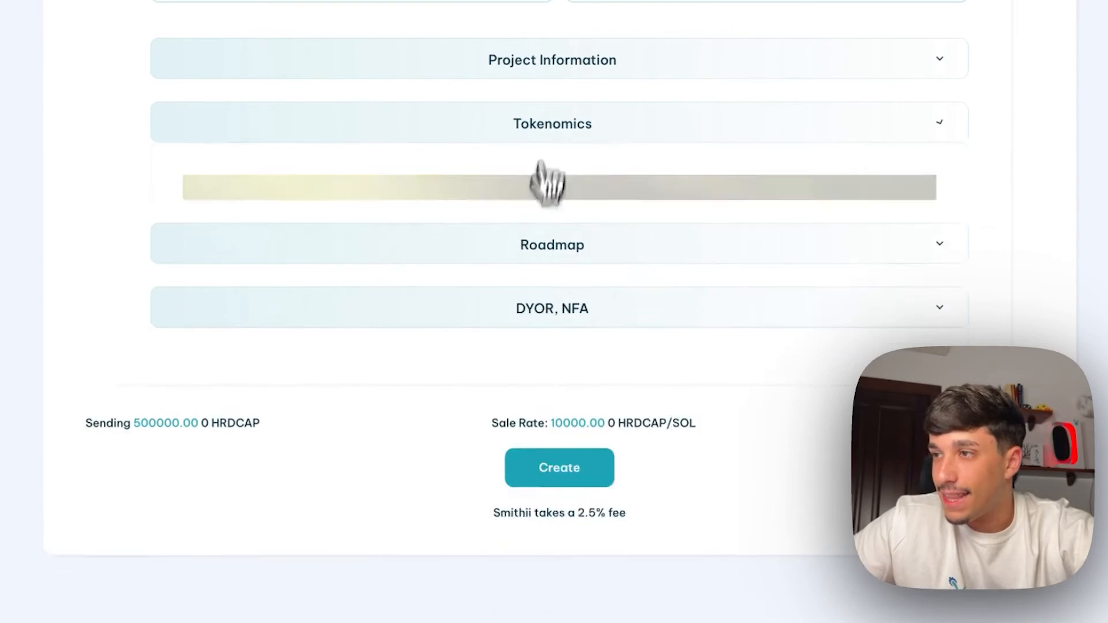
pyautogui.scroll(5, 545, 344)
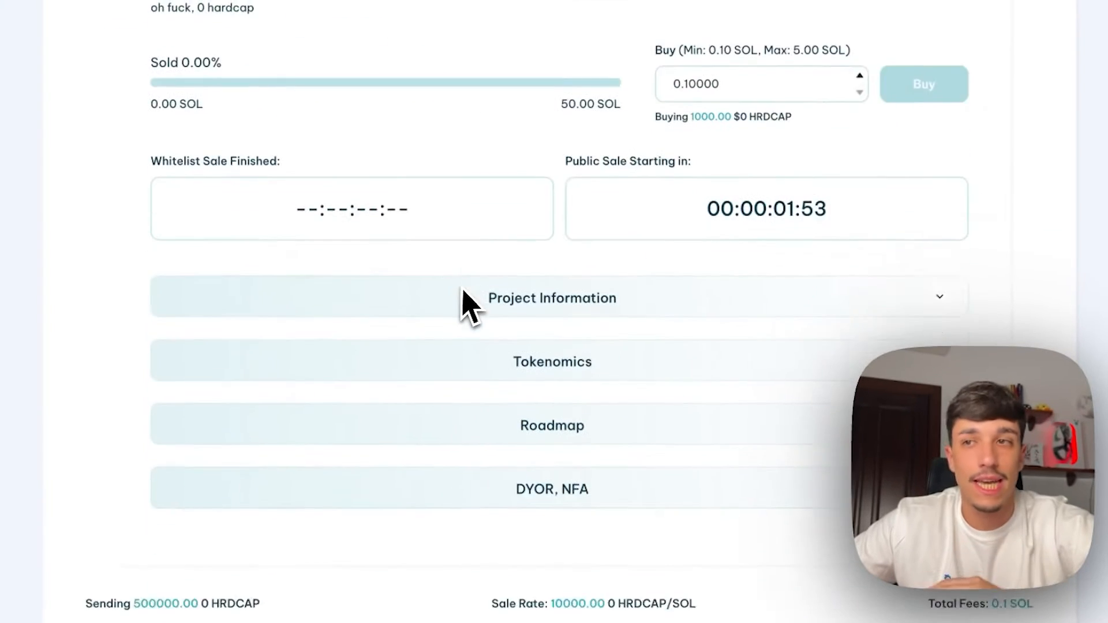
pyautogui.scroll(5, 519, 295)
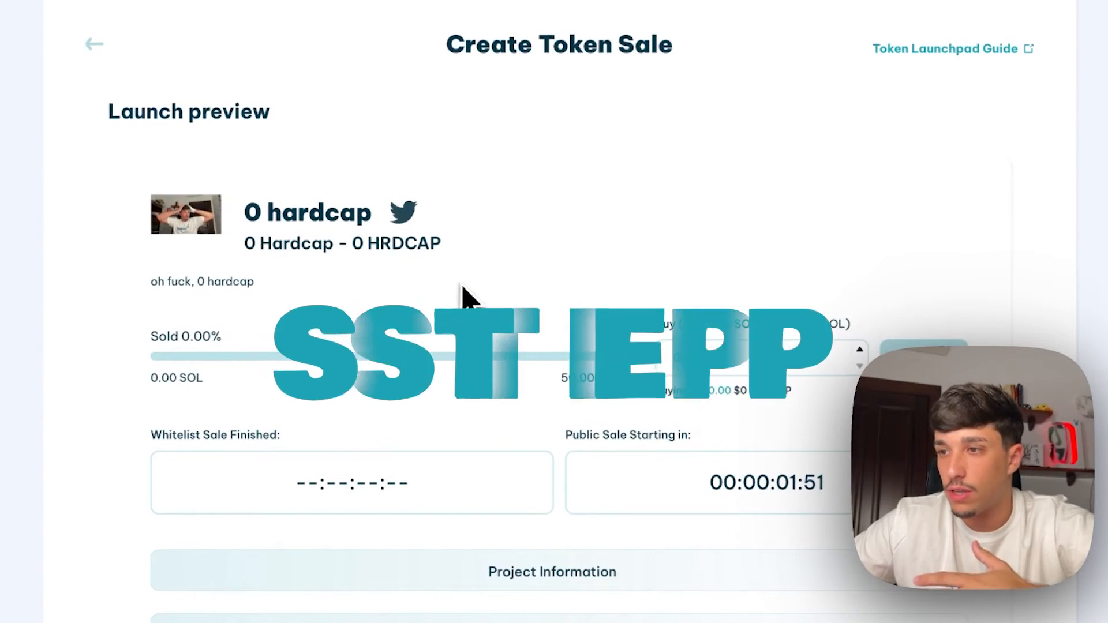
pyautogui.scroll(-9, 462, 296)
# Create the sale and approve the wallet transaction sending 500,000 0 HRDCAP and 0.10427 SOL
pyautogui.click(547, 439)
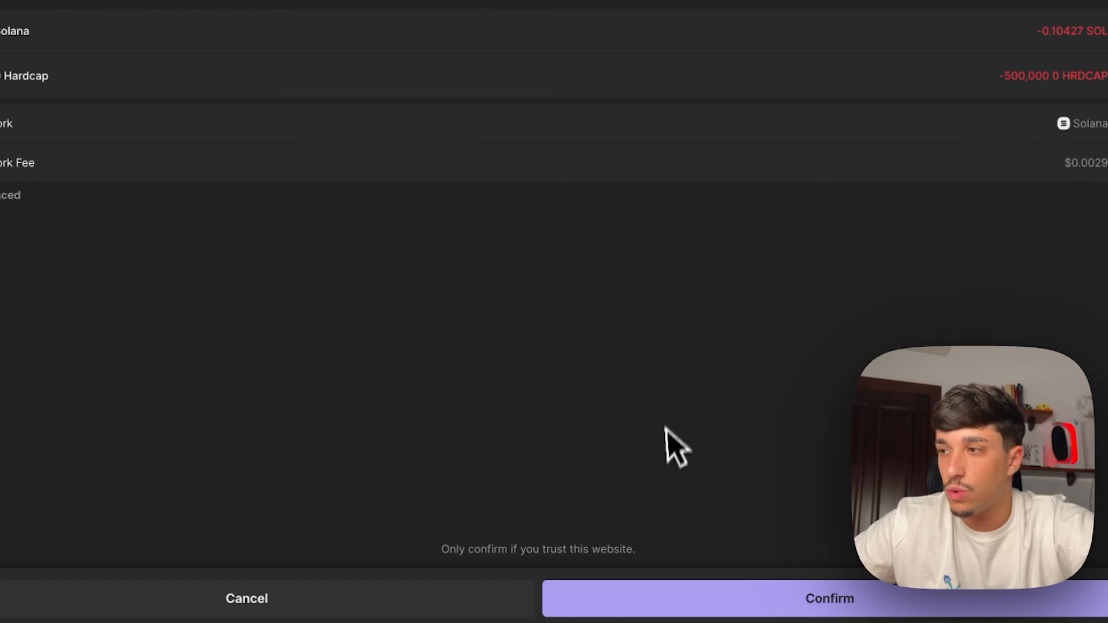
pyautogui.click(698, 609)
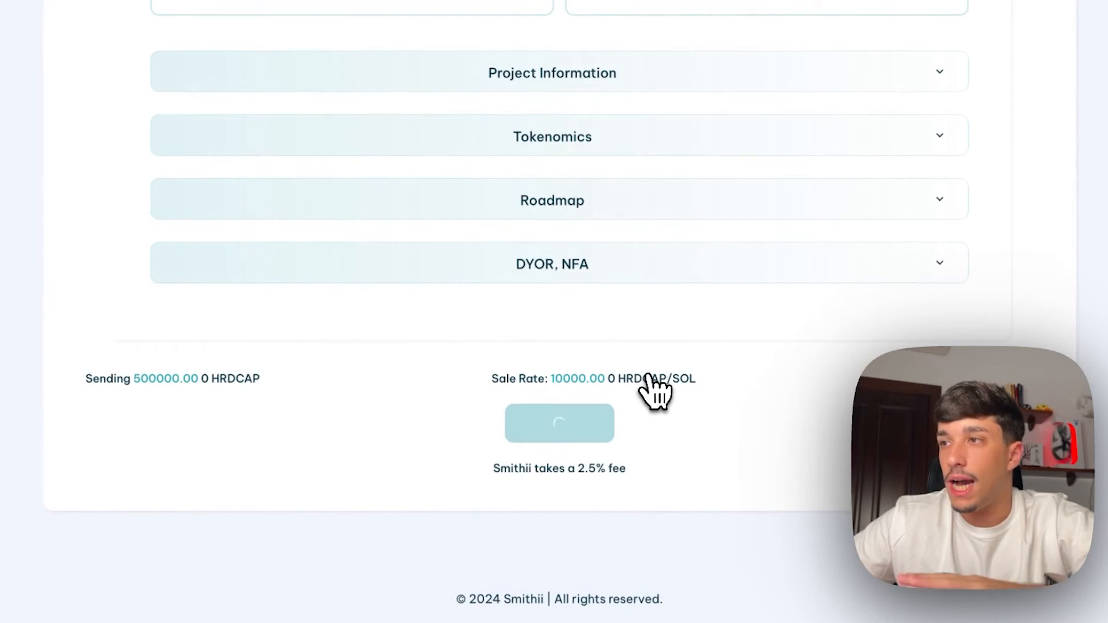
pyautogui.scroll(1, 648, 375)
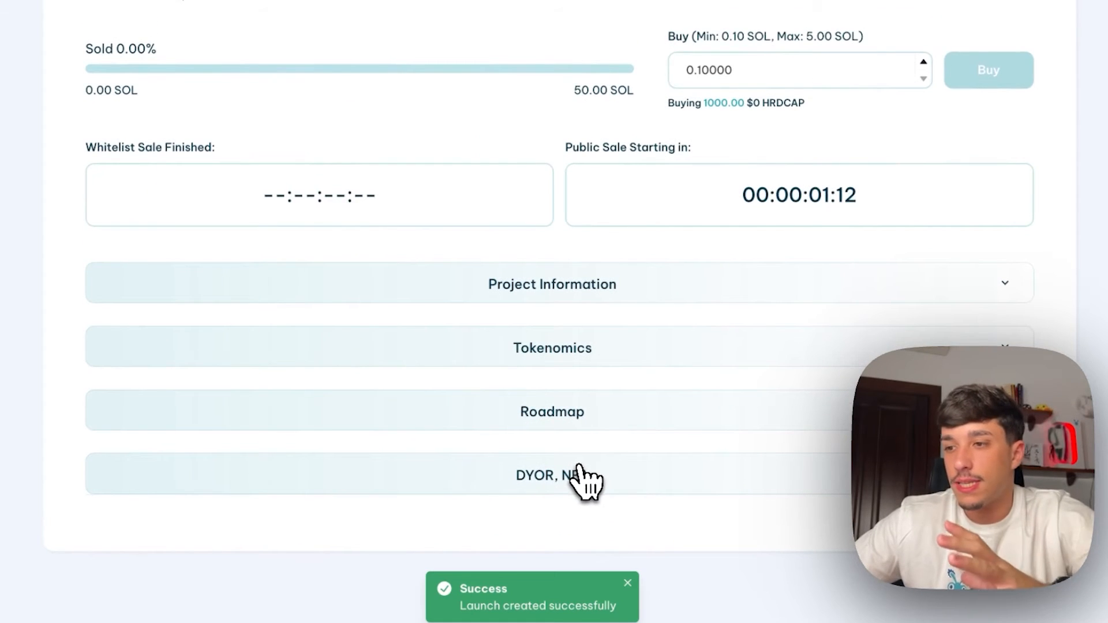
# Scroll through the launched 0 hardcap sale page and open its Edit Sale form
pyautogui.scroll(5, 627, 465)
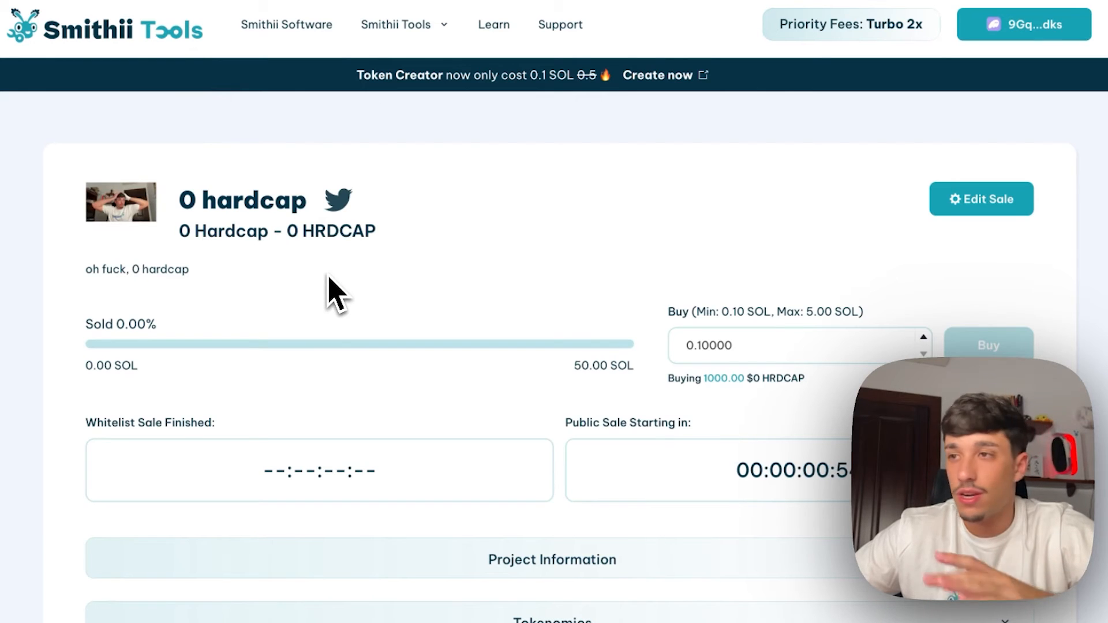
pyautogui.scroll(-2, 335, 289)
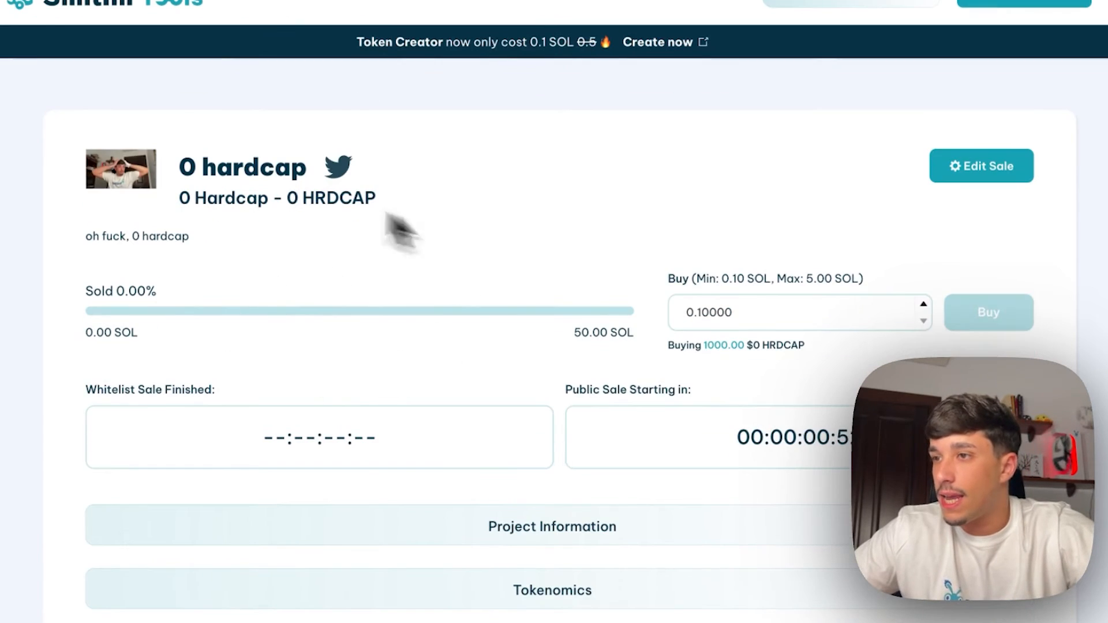
pyautogui.scroll(-3, 225, 295)
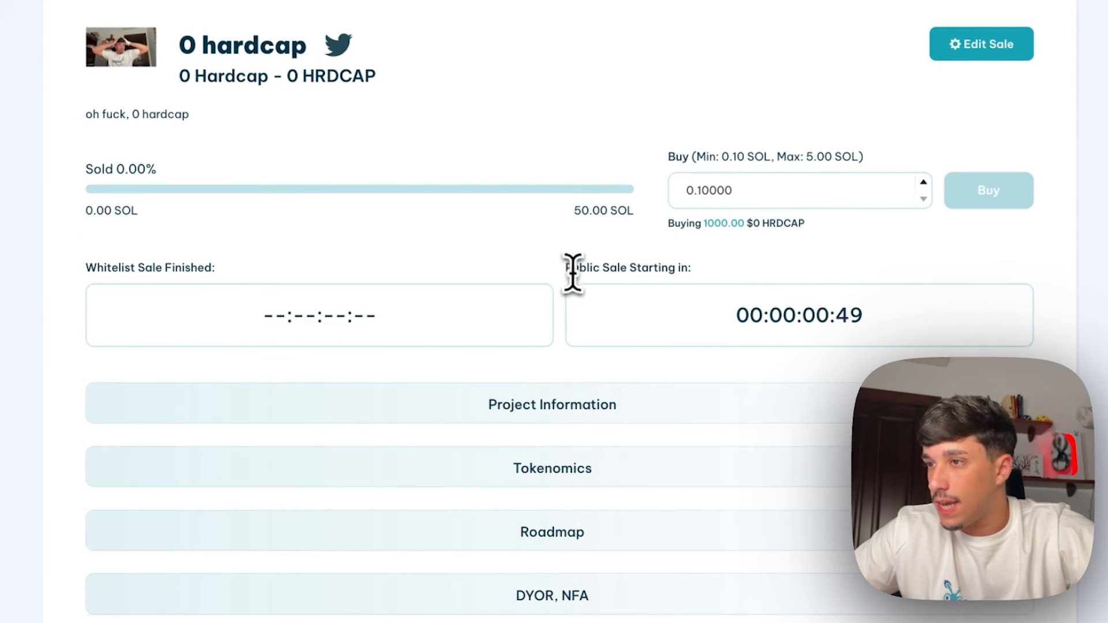
pyautogui.moveTo(567, 269); pyautogui.dragTo(695, 271)
pyautogui.click(840, 315)
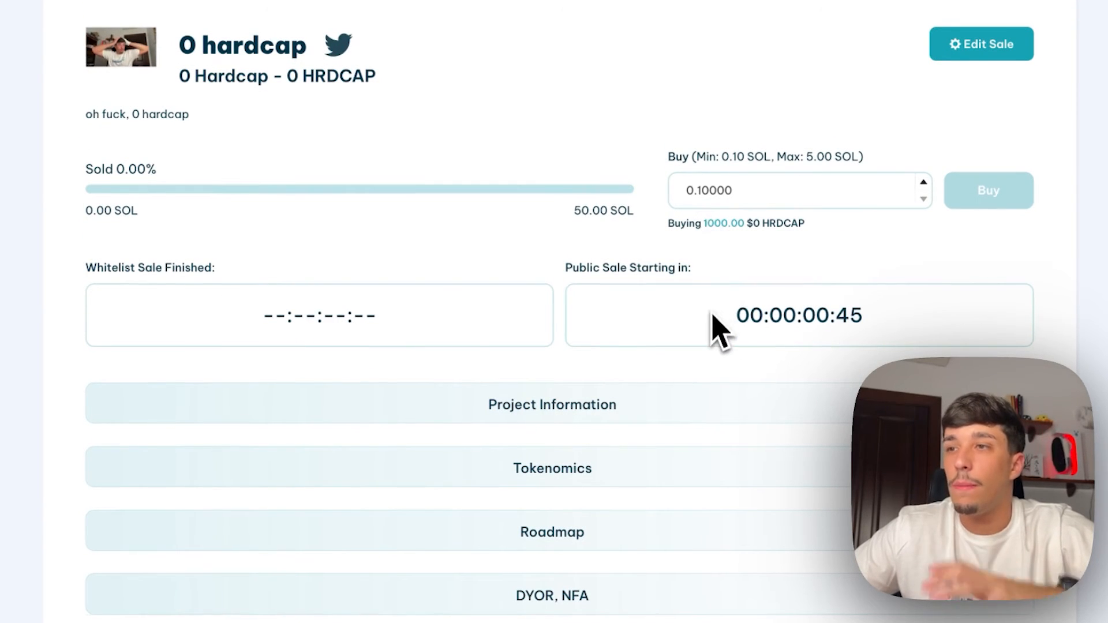
pyautogui.scroll(5, 712, 324)
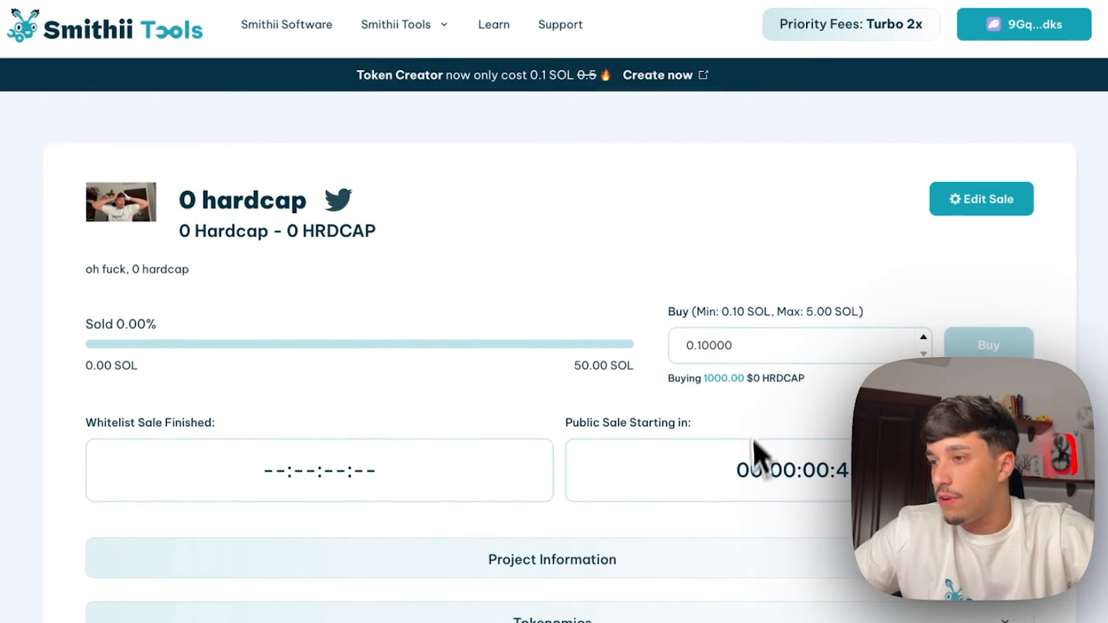
pyautogui.click(985, 210)
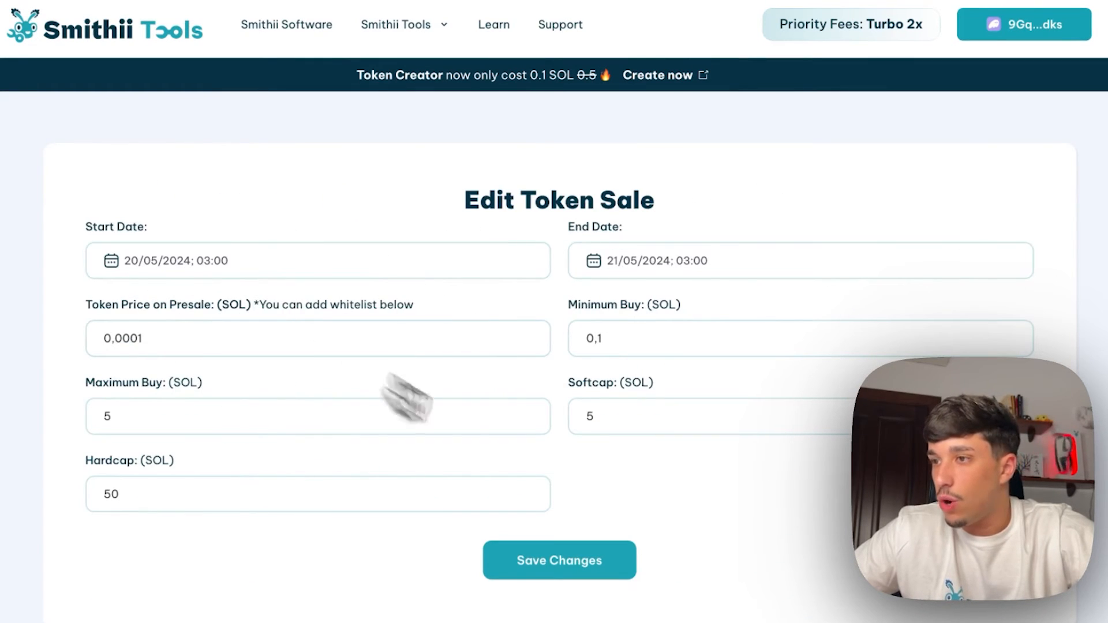
# Scroll through the Edit Token Sale form without saving, then return to the 0 hardcap sale page
pyautogui.scroll(-4, 473, 370)
pyautogui.scroll(4, 259, 321)
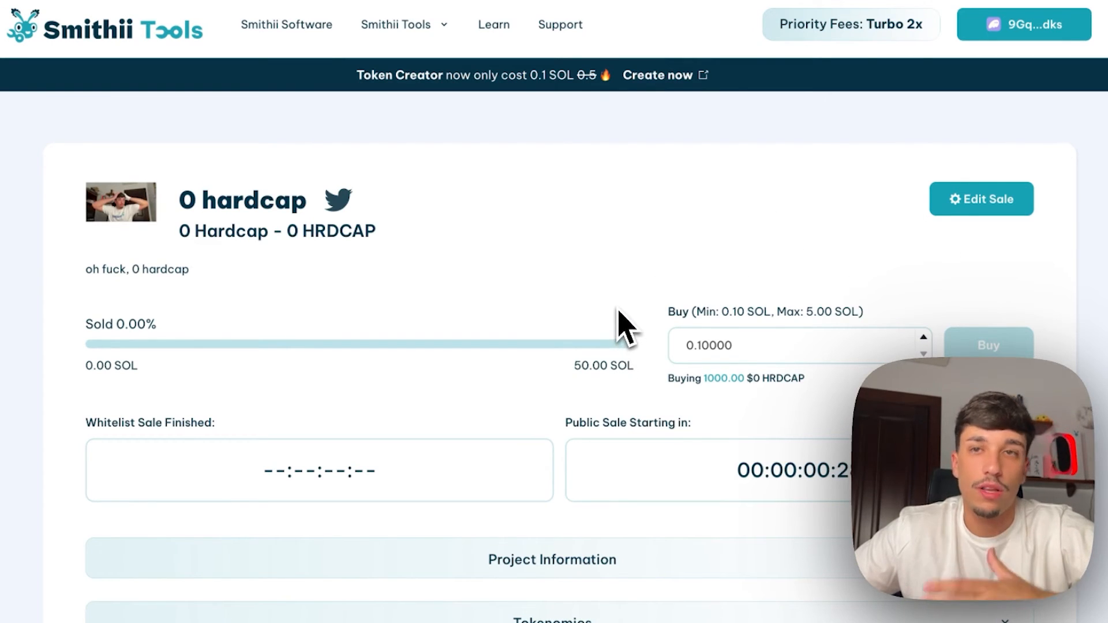
pyautogui.scroll(-1, 618, 305)
# Check the Public Sale Ending countdown and the Sold 0.00% figure on the sale page
pyautogui.scroll(-1, 615, 320)
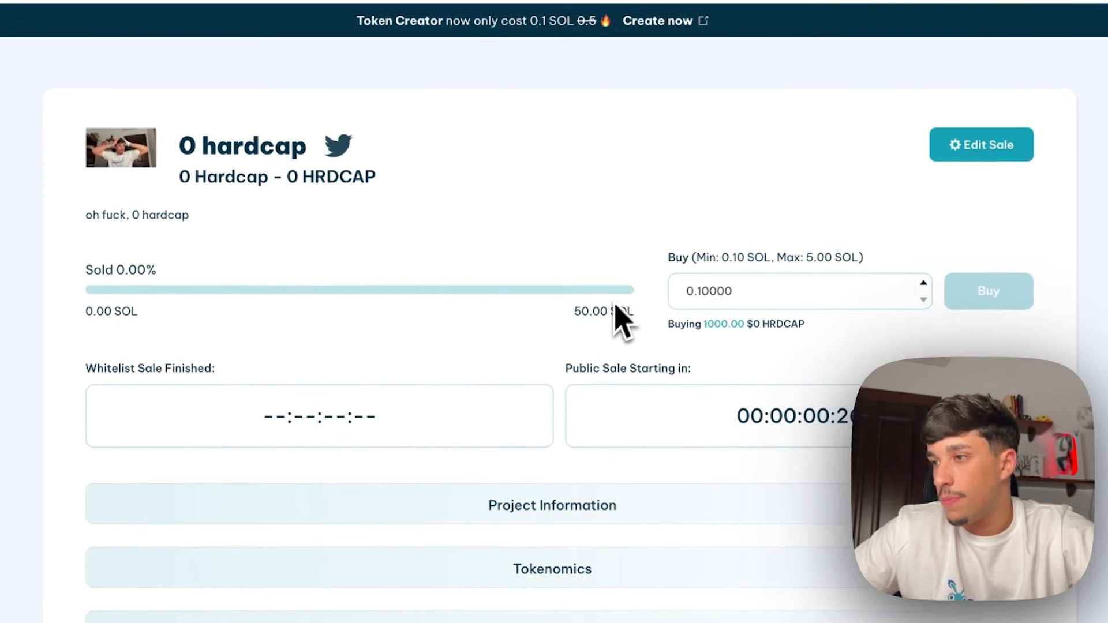
pyautogui.scroll(-2, 698, 437)
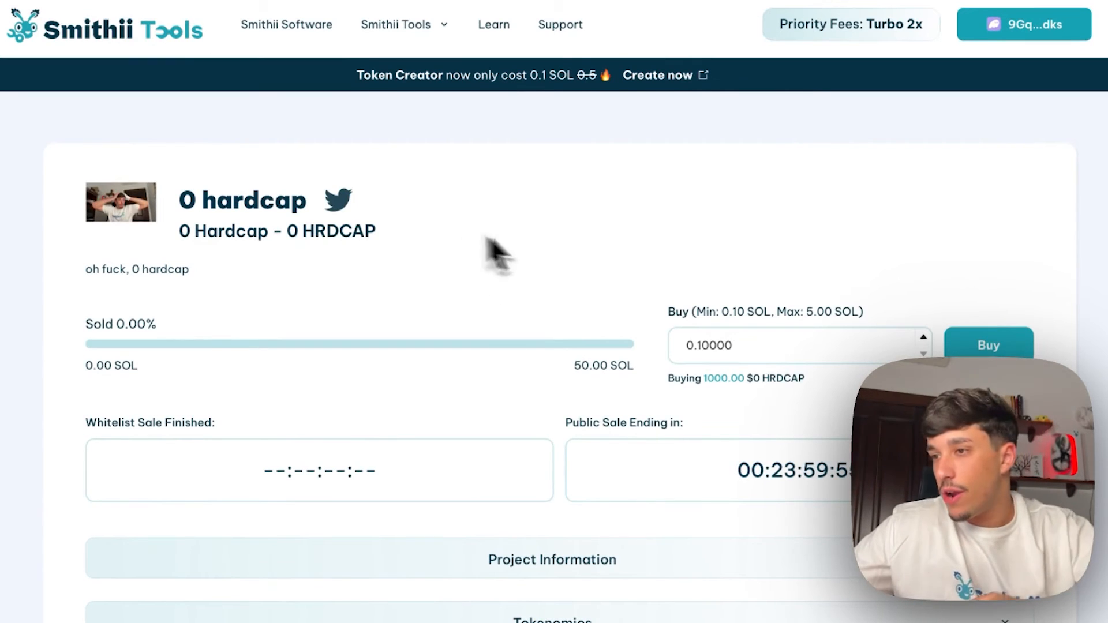
pyautogui.scroll(-1, 494, 249)
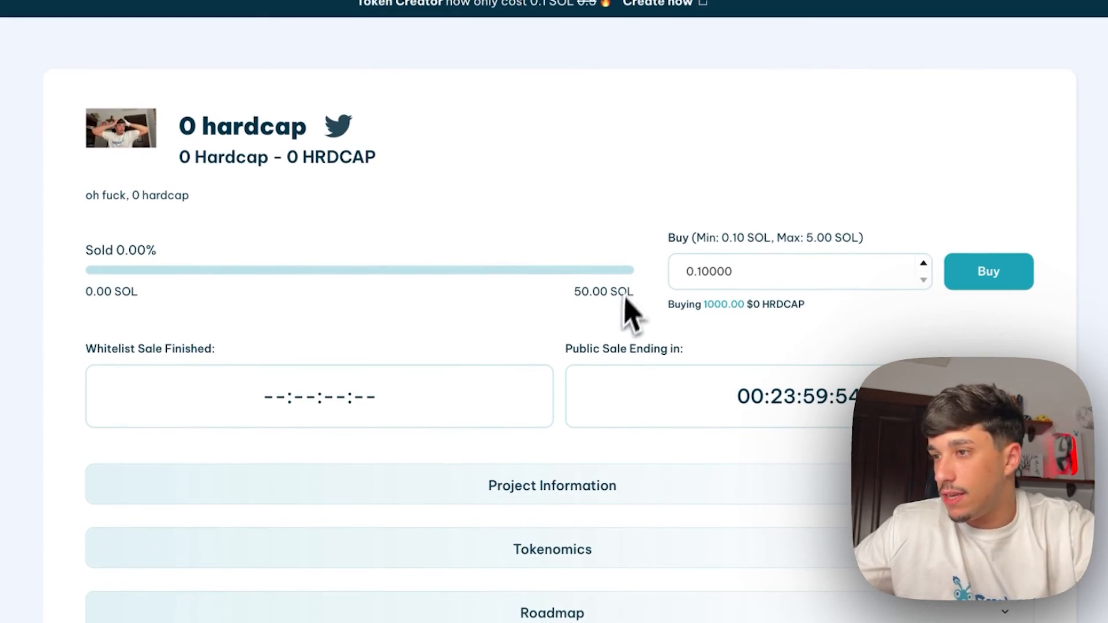
pyautogui.moveTo(656, 346); pyautogui.dragTo(672, 350)
pyautogui.click(656, 352)
pyautogui.moveTo(88, 253); pyautogui.dragTo(169, 257)
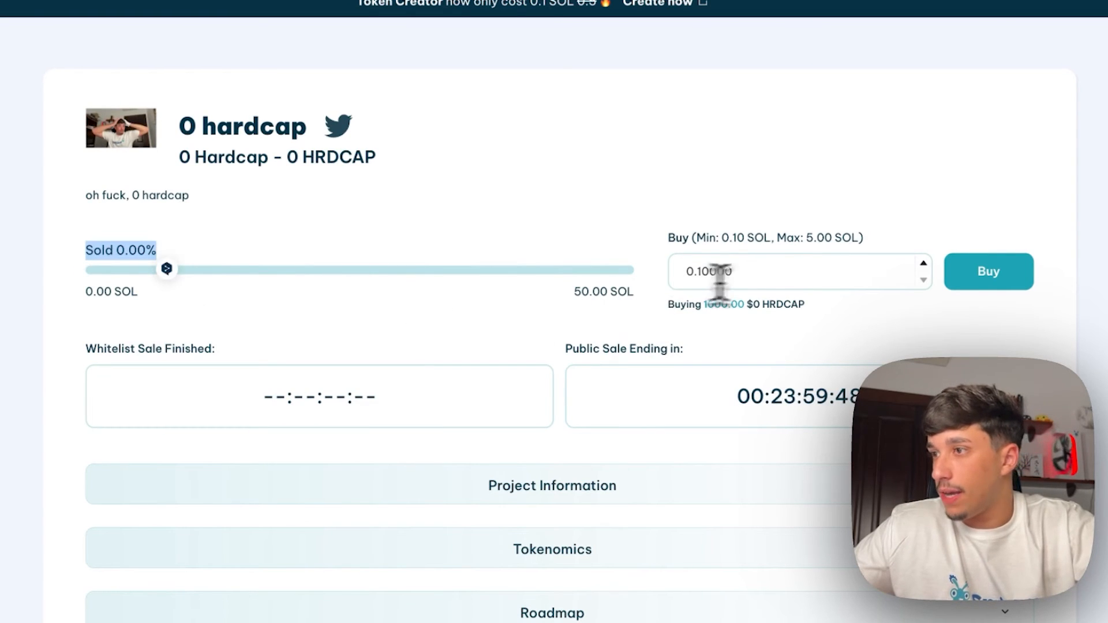
# Buy 1 SOL worth of HRDCAP and approve the purchase in Phantom
pyautogui.moveTo(782, 272); pyautogui.dragTo(752, 305)
pyautogui.write('1')
pyautogui.click(671, 324)
pyautogui.click(732, 317)
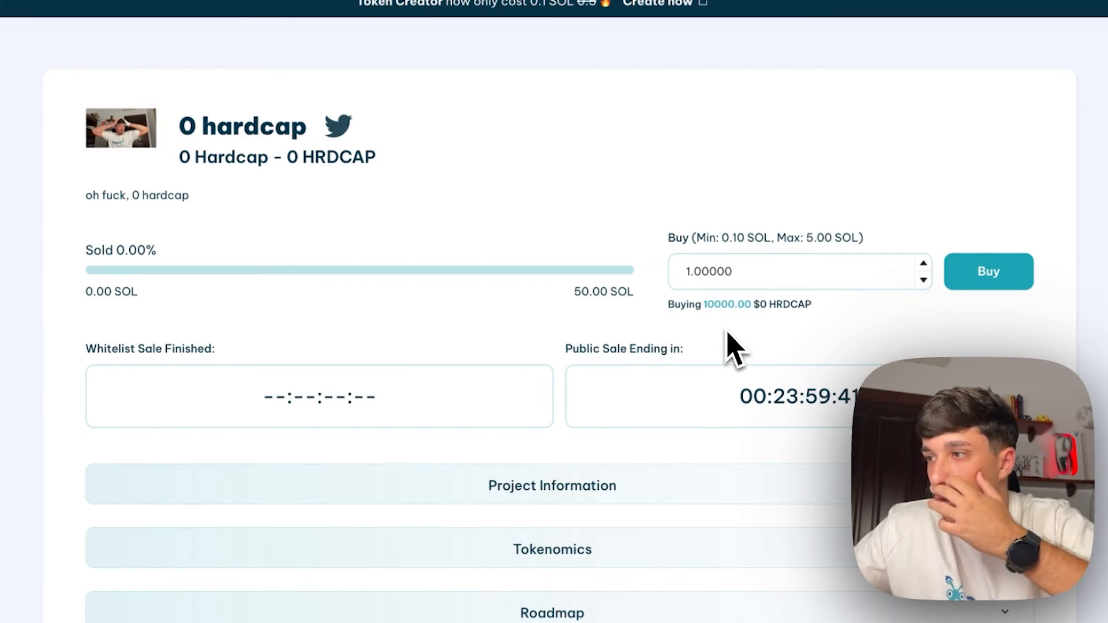
pyautogui.click(983, 302)
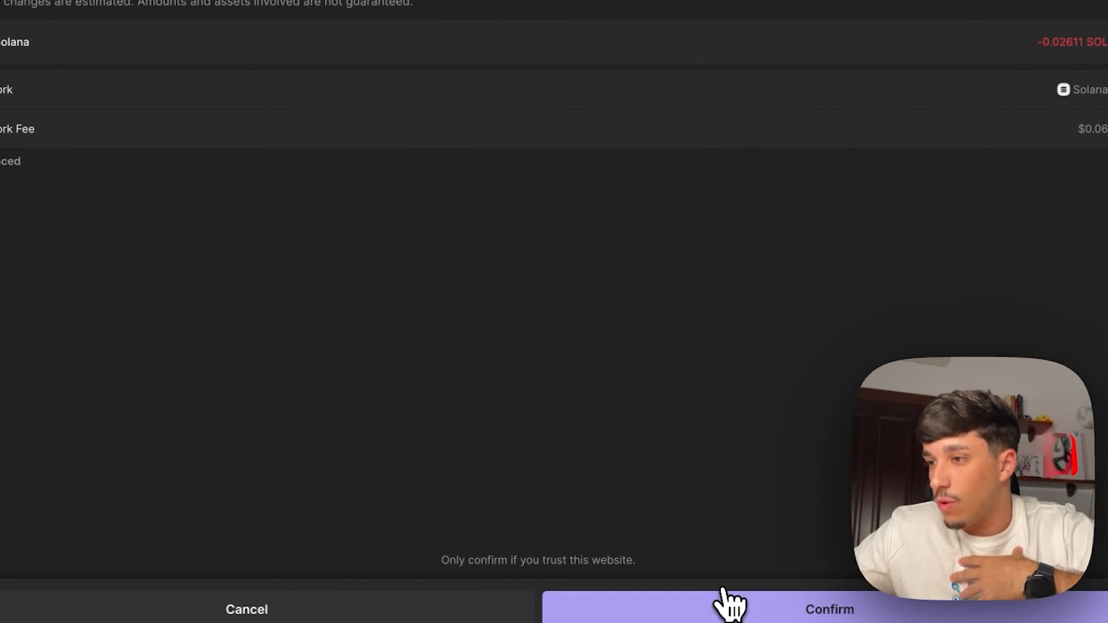
pyautogui.click(722, 611)
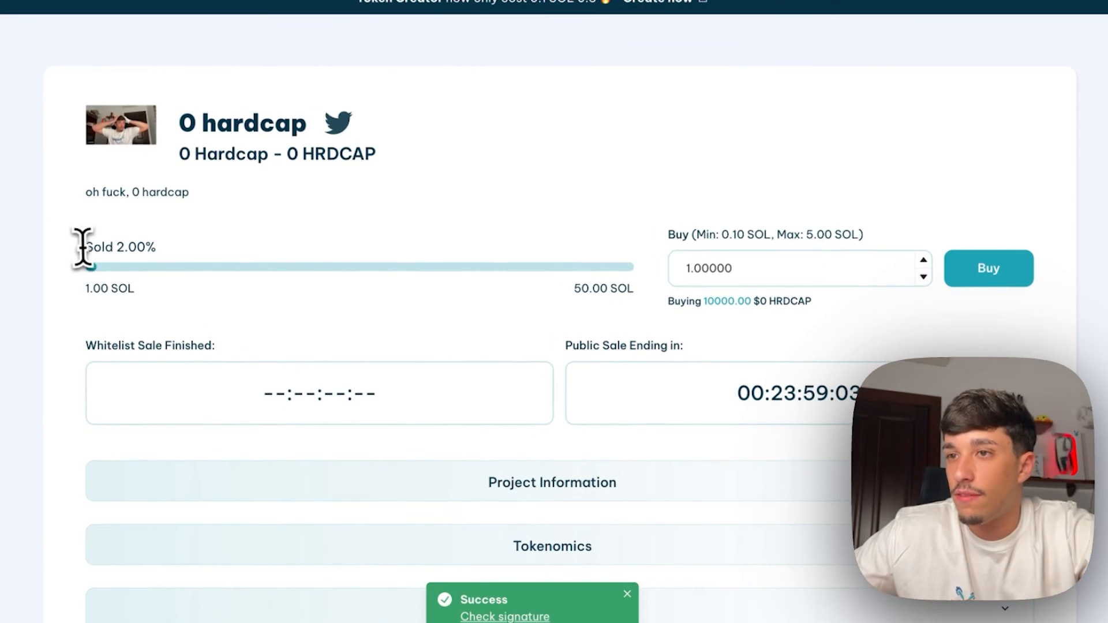
# Note the new 2.00% sold figure and switch Phantom to a different wallet account
pyautogui.moveTo(81, 245); pyautogui.dragTo(164, 264)
pyautogui.click(314, 296)
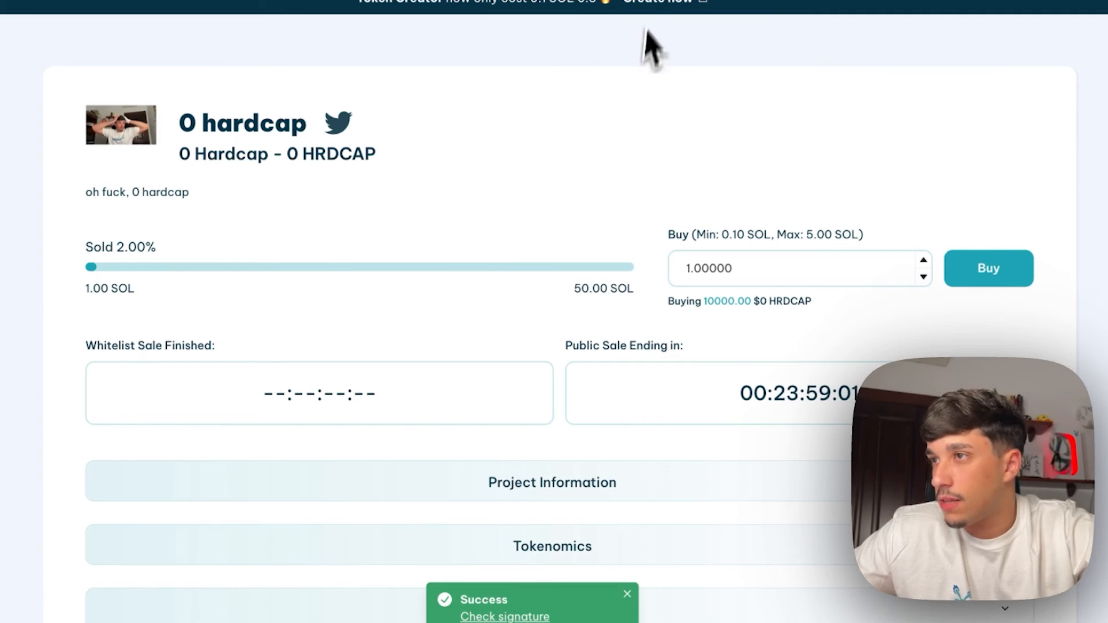
pyautogui.click(652, 1)
pyautogui.click(414, 3)
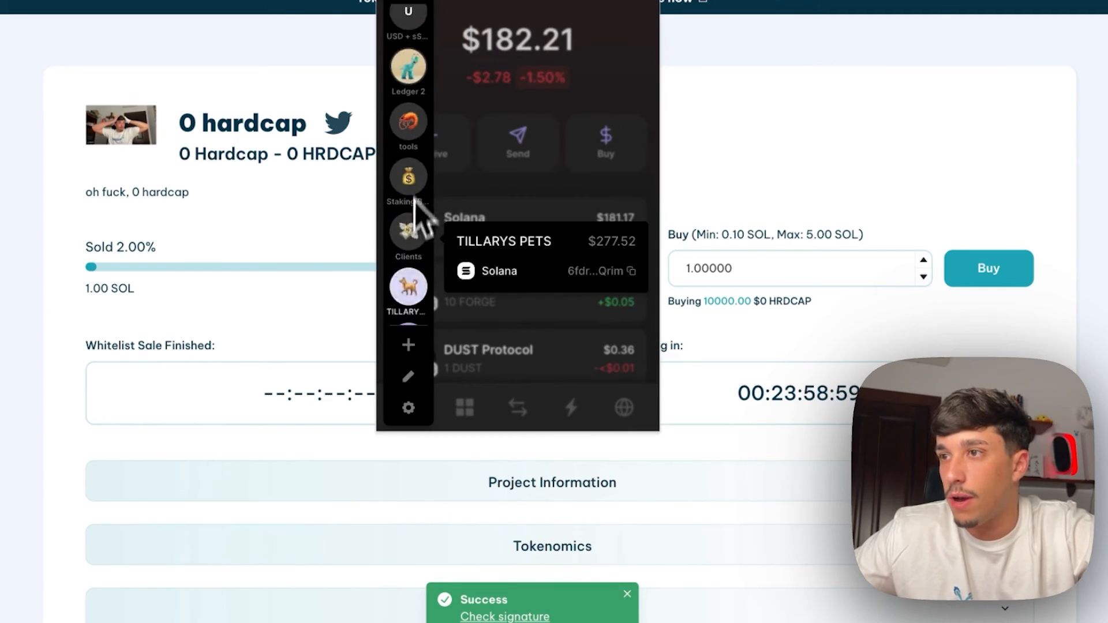
pyautogui.scroll(2, 415, 69)
pyautogui.click(420, 41)
pyautogui.click(761, 104)
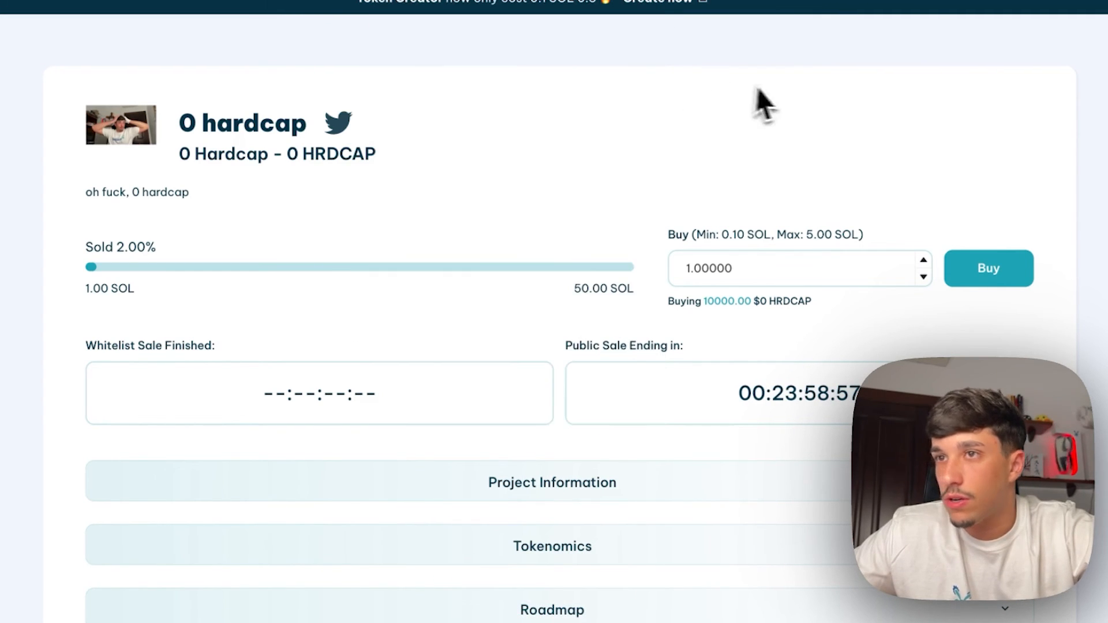
# Buy 0.75 SOL for 7500.00 HRDCAP and approve the purchase in the wallet
pyautogui.scroll(2, 1019, 24)
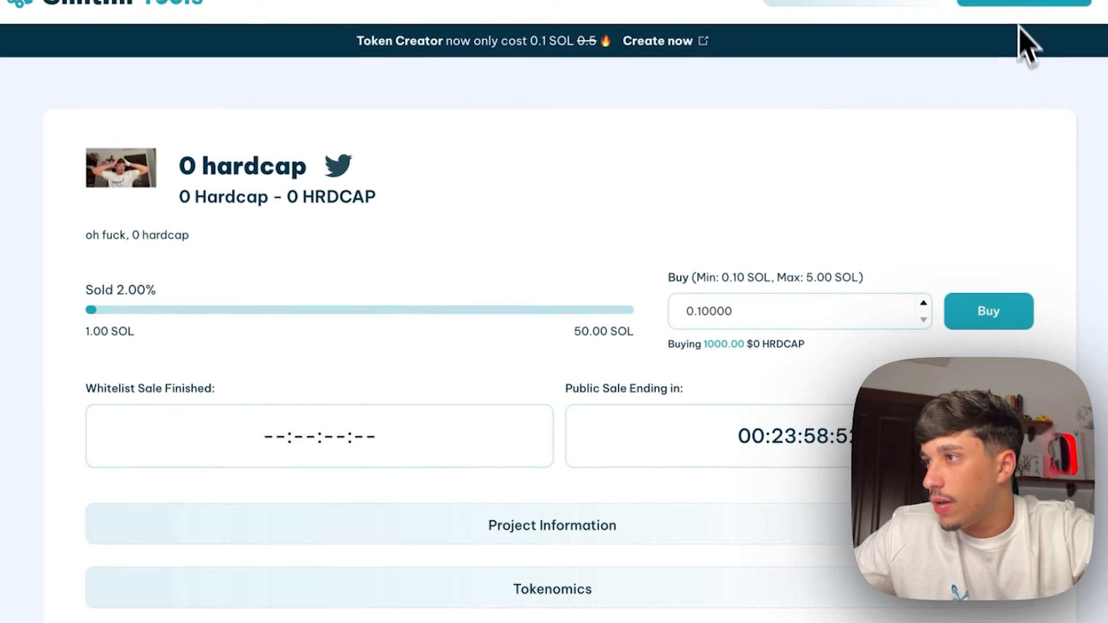
pyautogui.scroll(-2, 853, 214)
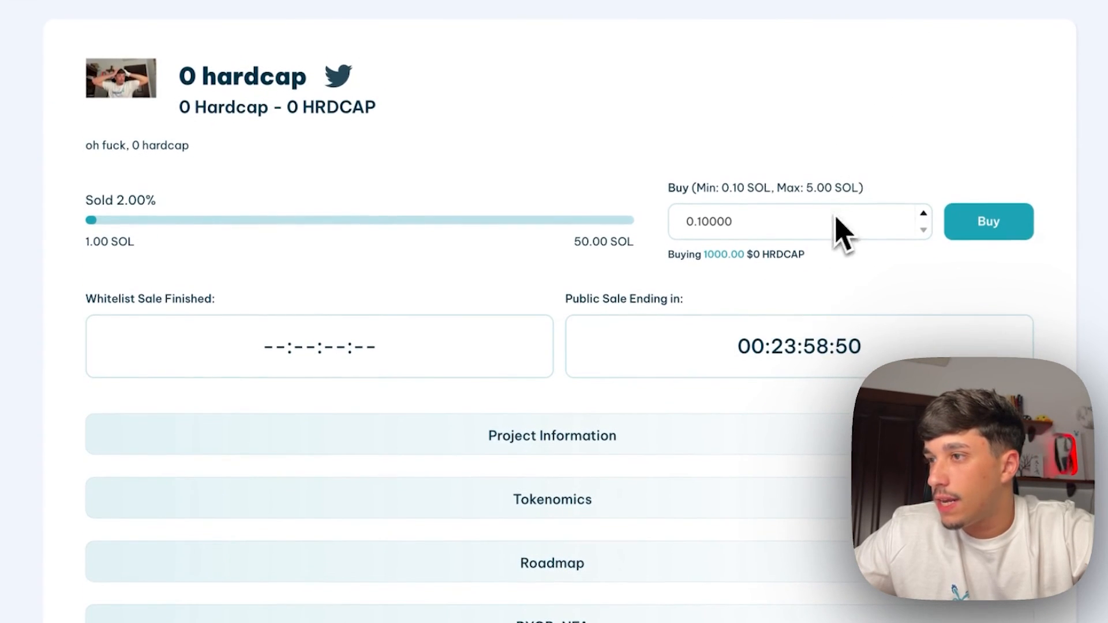
pyautogui.moveTo(841, 232); pyautogui.dragTo(658, 240)
pyautogui.write('1')
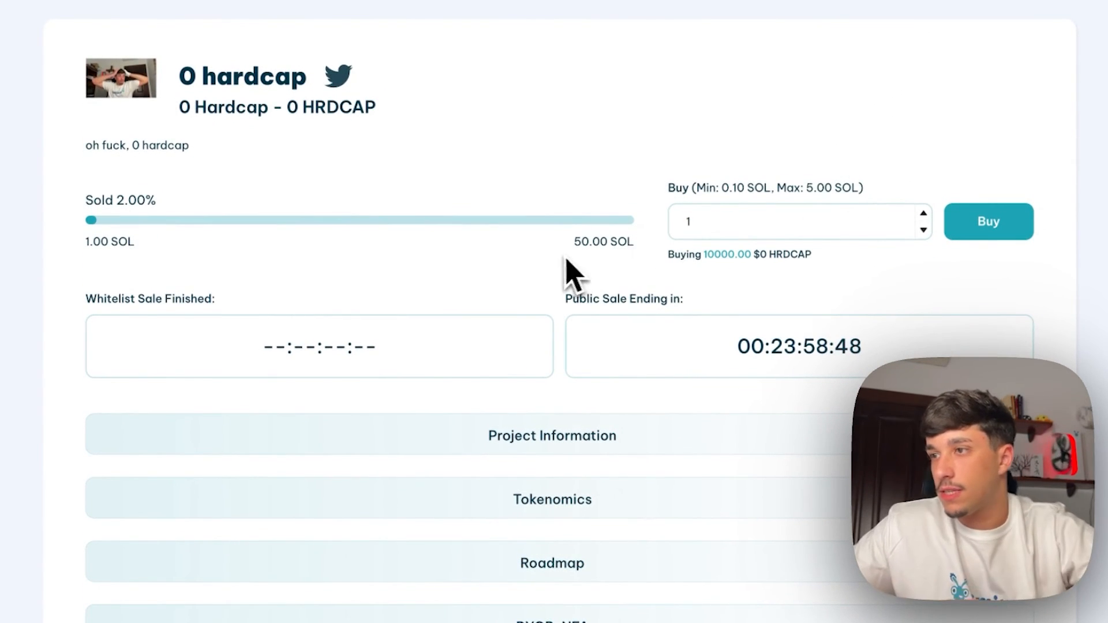
pyautogui.doubleClick(674, 223)
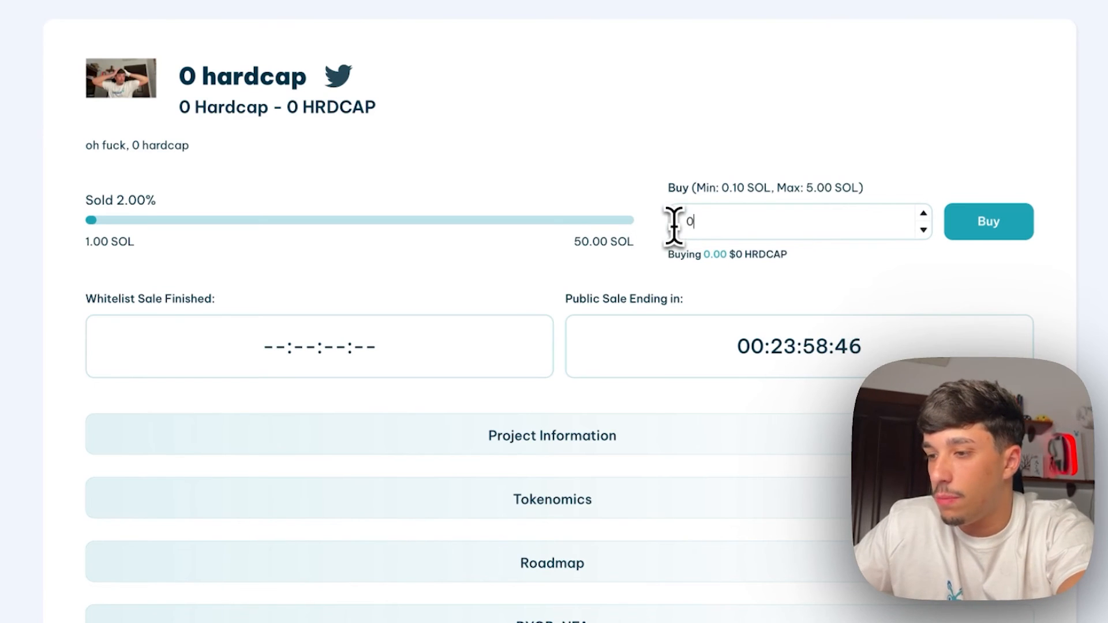
pyautogui.write('0.75')
pyautogui.click(702, 254)
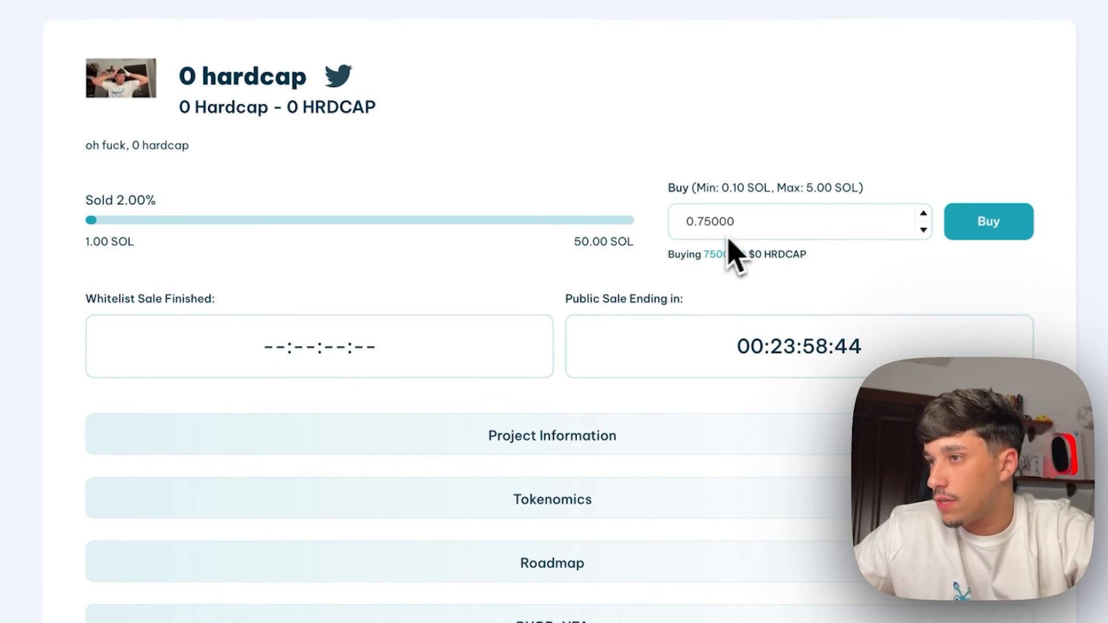
pyautogui.moveTo(705, 253); pyautogui.dragTo(742, 258)
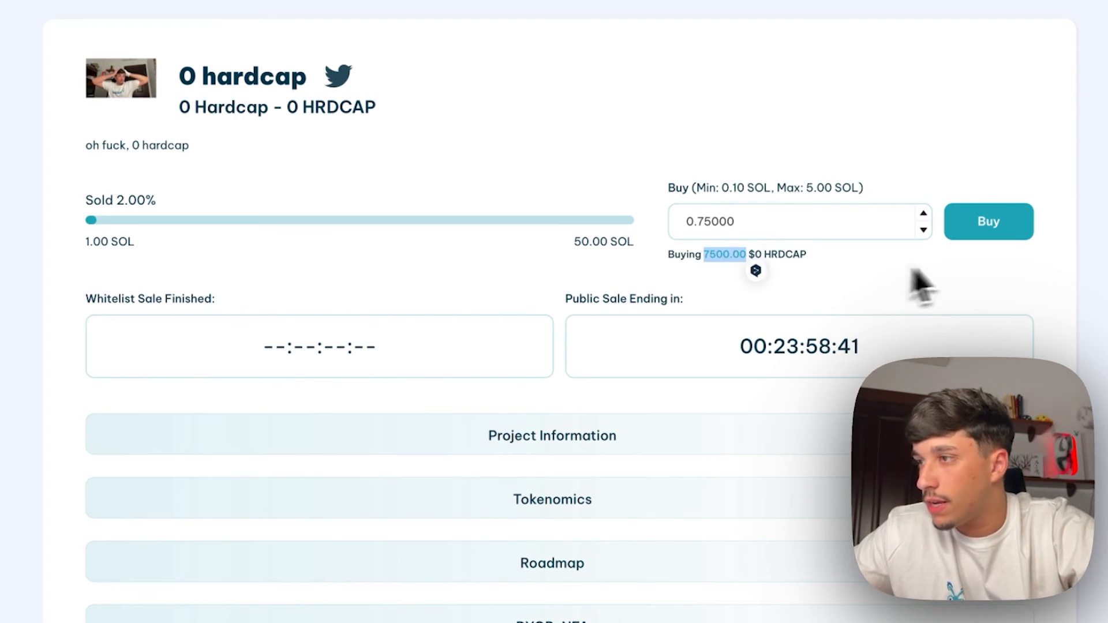
pyautogui.click(982, 228)
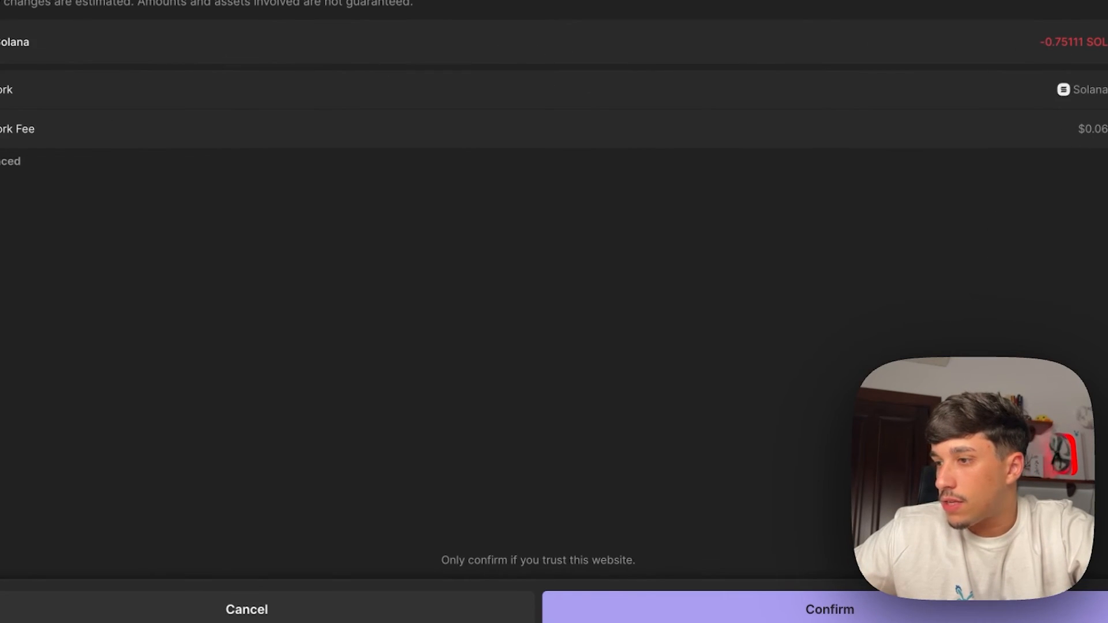
pyautogui.click(770, 601)
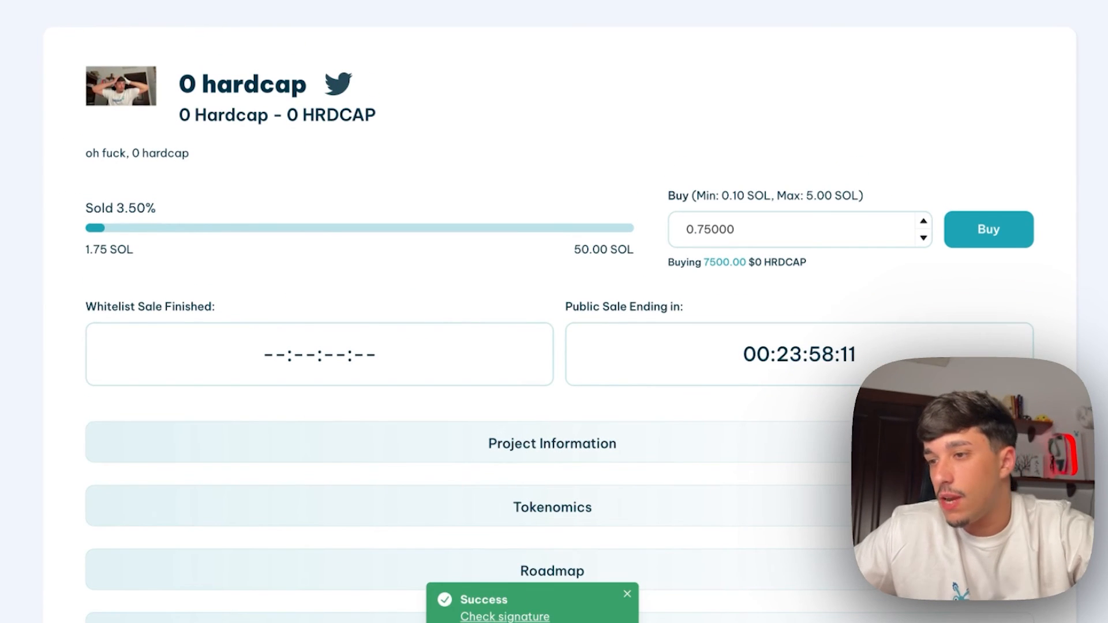
# Open the 0.75 SOL buy transaction in Solana Explorer and review its account balance changes
pyautogui.click(490, 616)
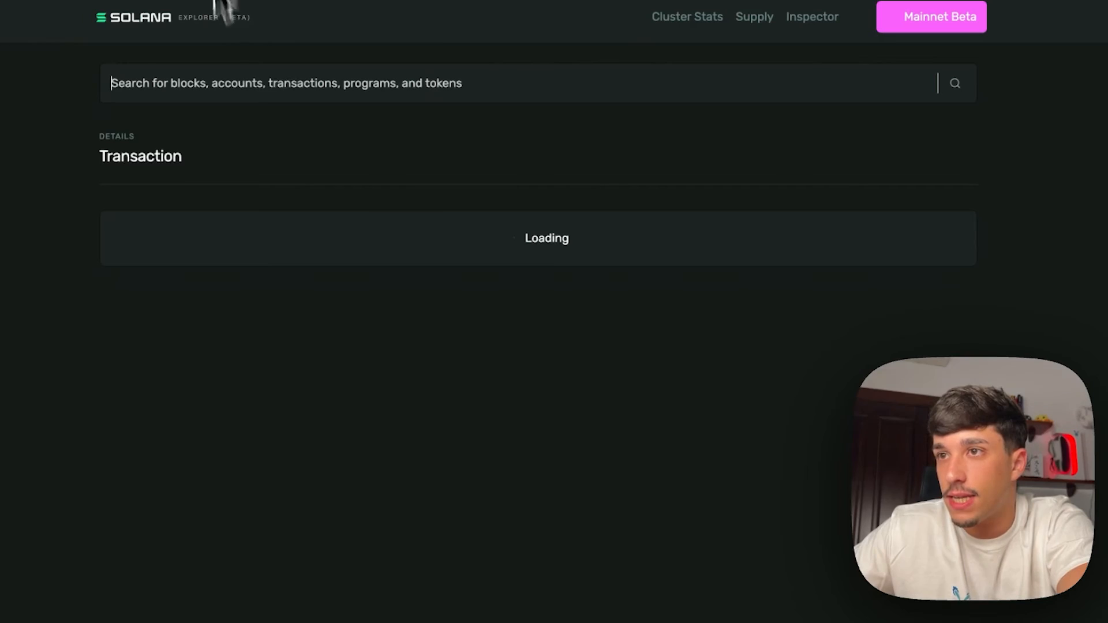
pyautogui.scroll(-6, 383, 255)
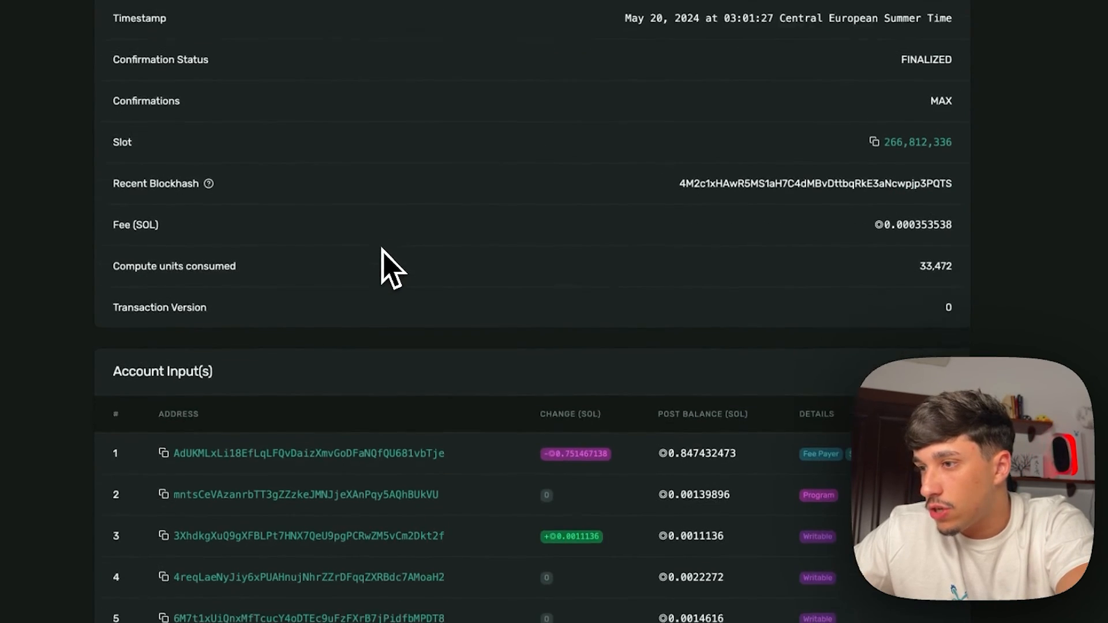
pyautogui.scroll(-3, 577, 427)
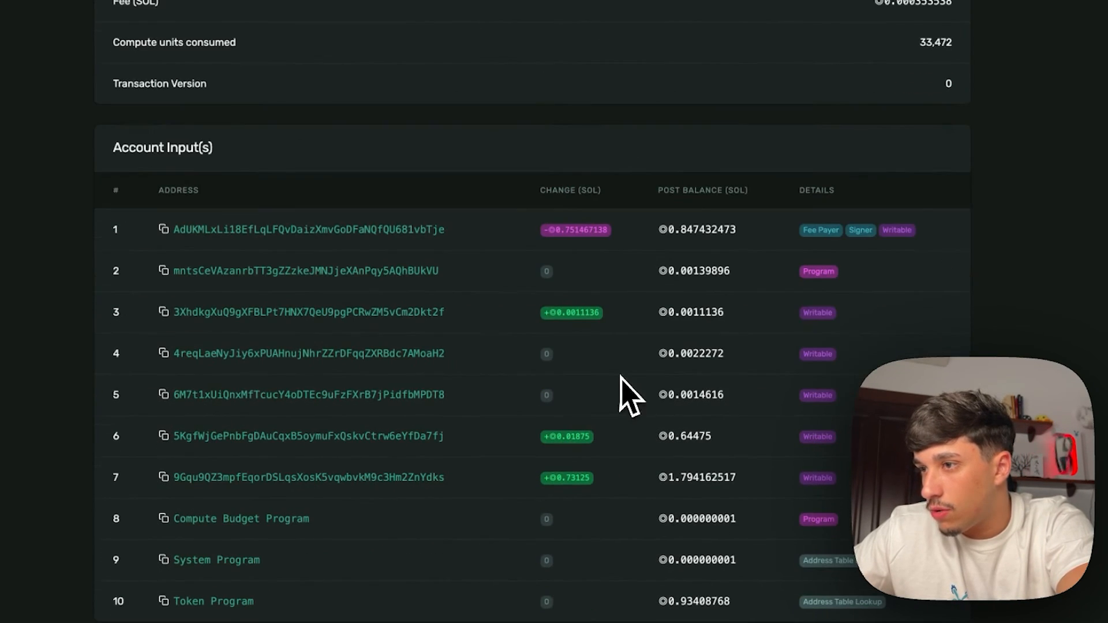